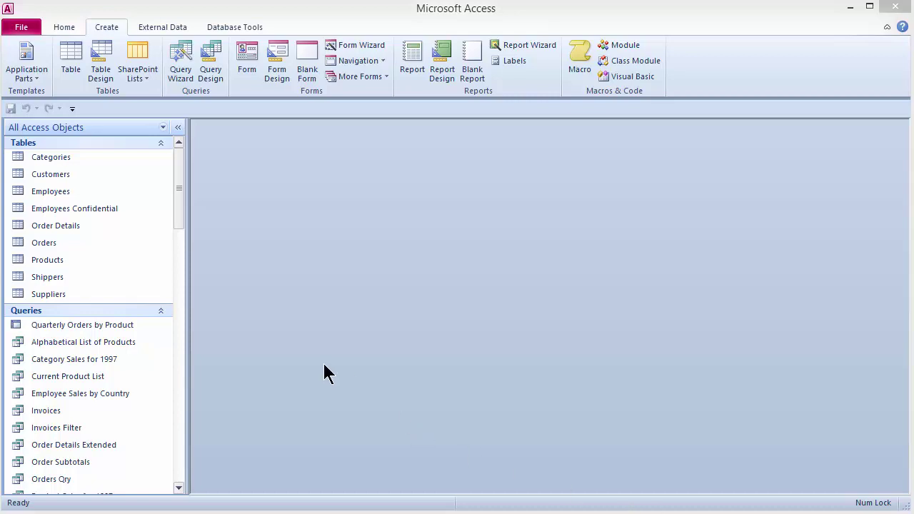
Open the Employees and Suppliers tables and examine their columns, including the city fields.
double_click(62, 191)
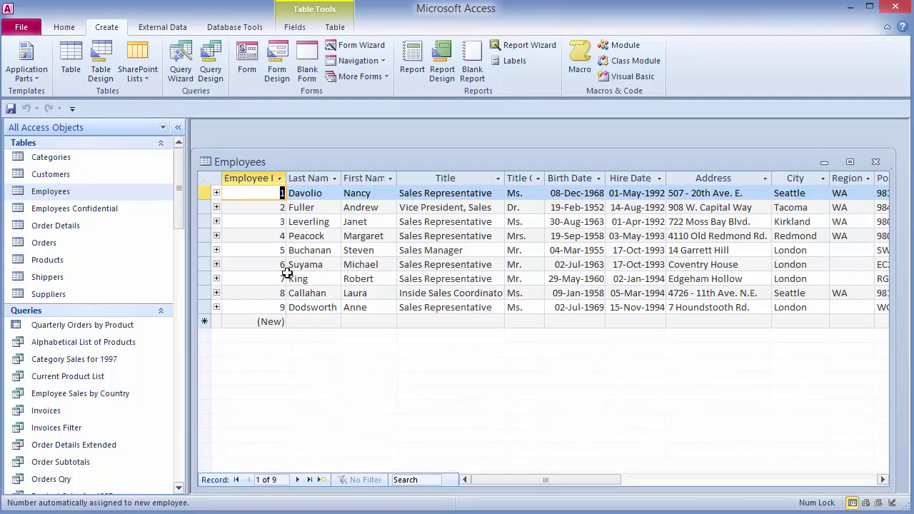
drag(527, 479, 578, 481)
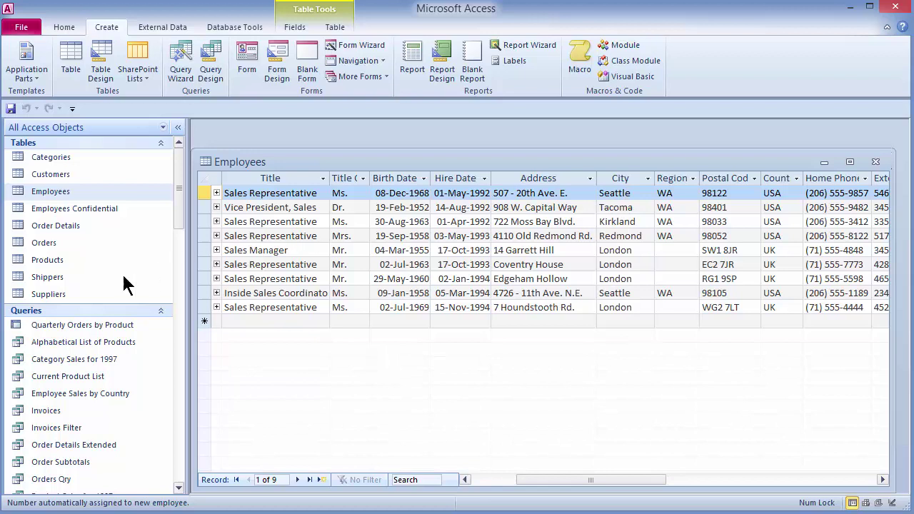
double_click(48, 296)
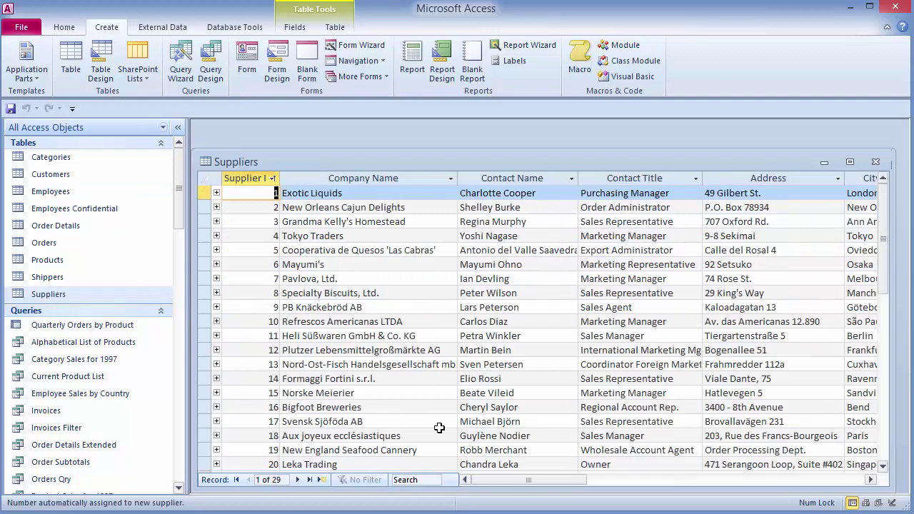
drag(525, 485, 608, 486)
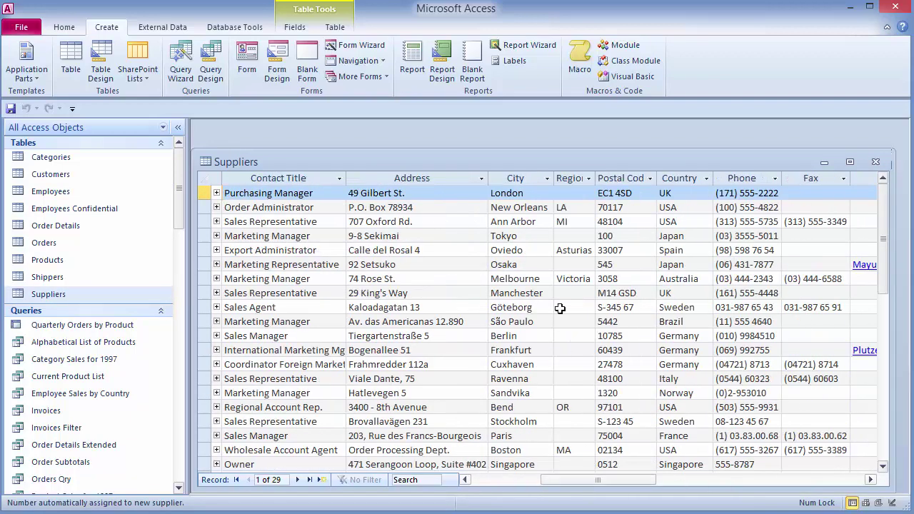
drag(449, 163, 443, 212)
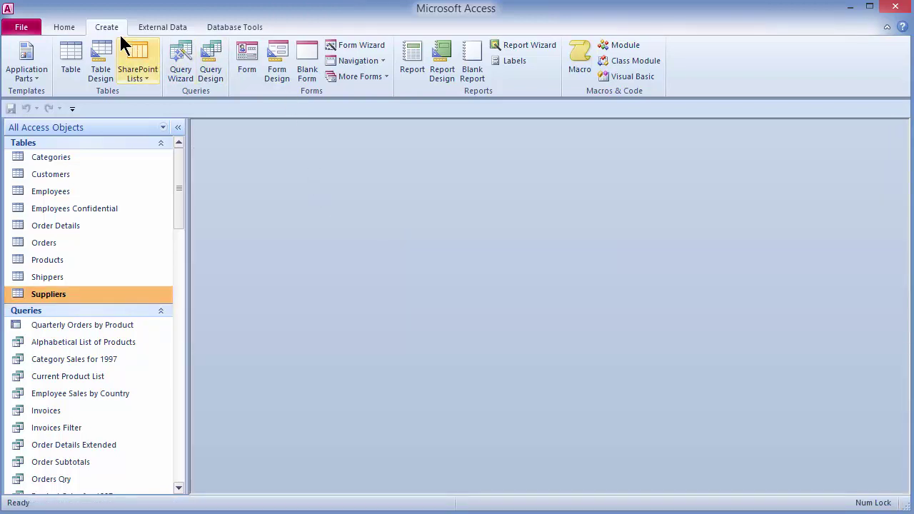
Create a new query in design view and add the Suppliers and Employees tables to it.
click(212, 67)
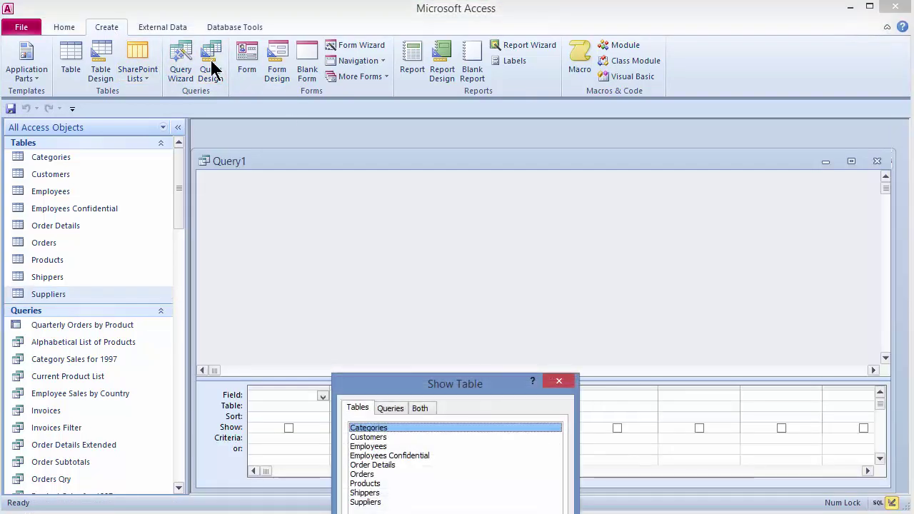
drag(476, 384, 553, 306)
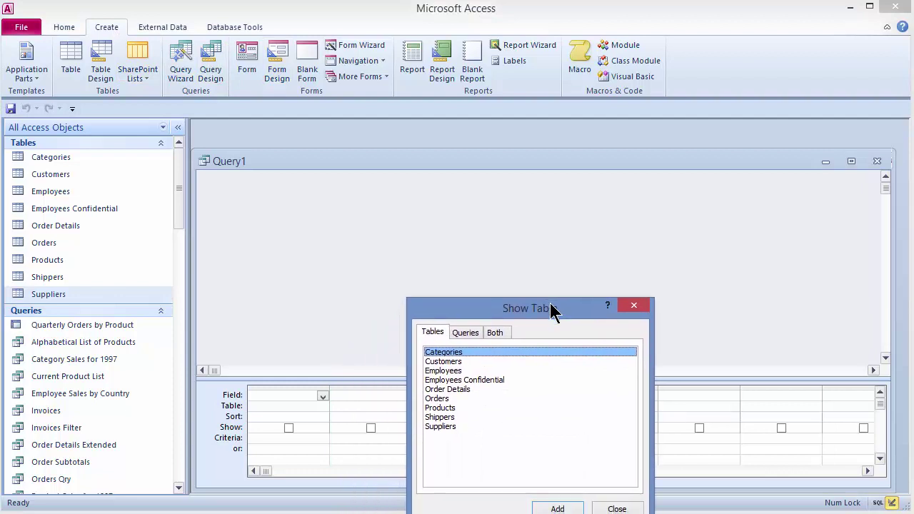
double_click(440, 426)
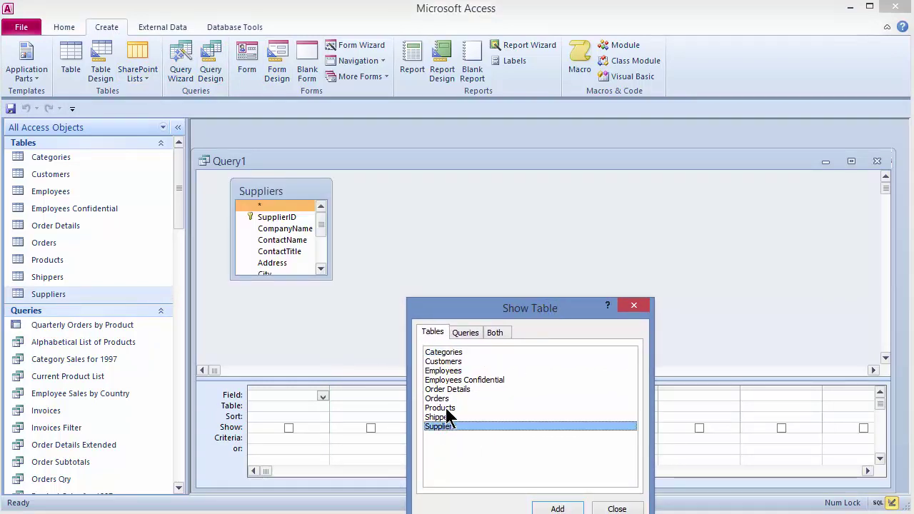
double_click(444, 371)
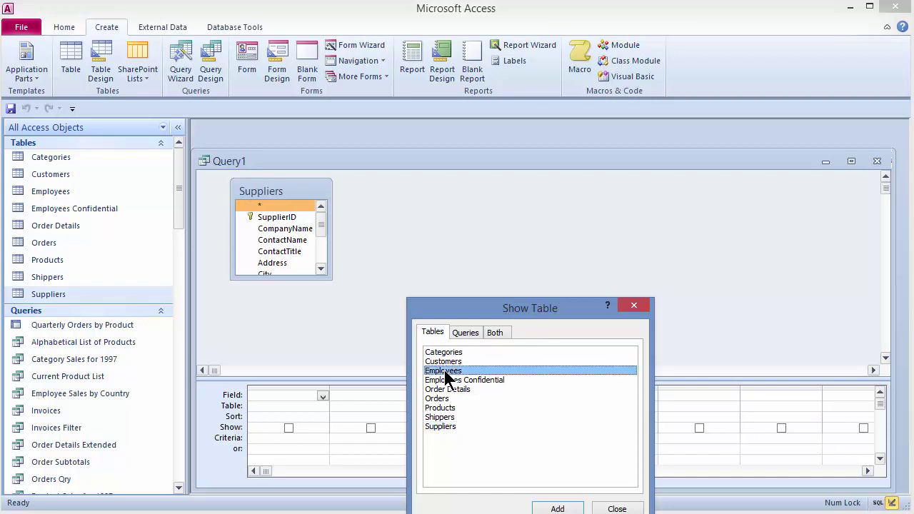
click(617, 508)
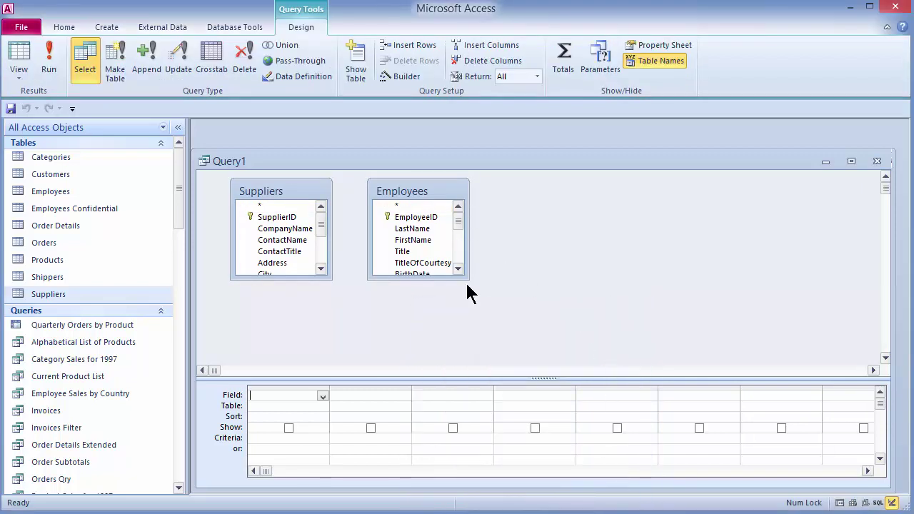
Enlarge and rearrange the two table field lists, and join City in Suppliers to City in Employees.
drag(469, 280, 498, 340)
drag(456, 187, 502, 194)
drag(328, 289, 364, 353)
drag(321, 193, 317, 193)
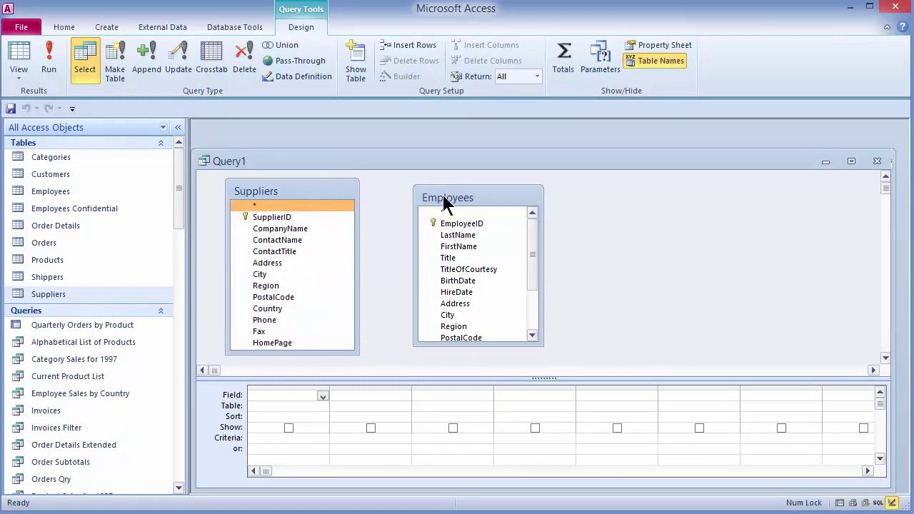
drag(443, 198, 434, 193)
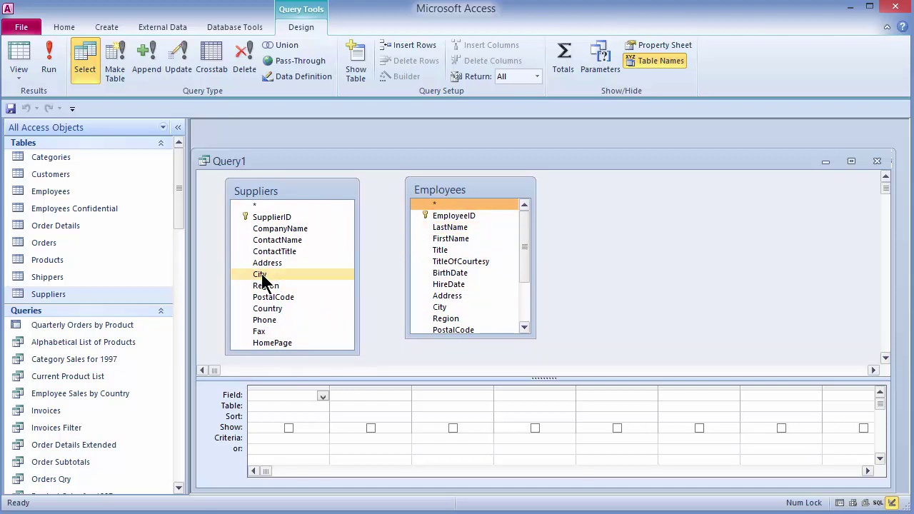
drag(264, 275, 444, 309)
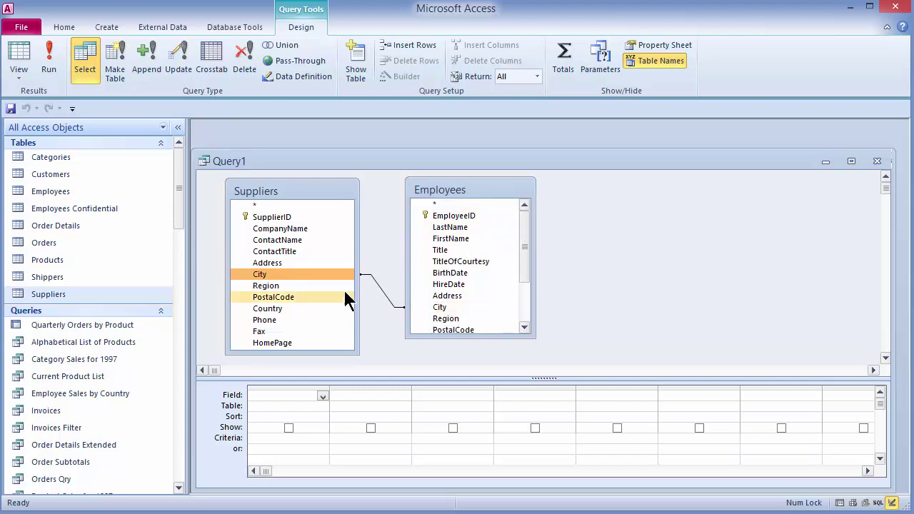
Add CompanyName from Suppliers, LastName from Employees and City from both tables to the query grid, and run the query.
double_click(292, 229)
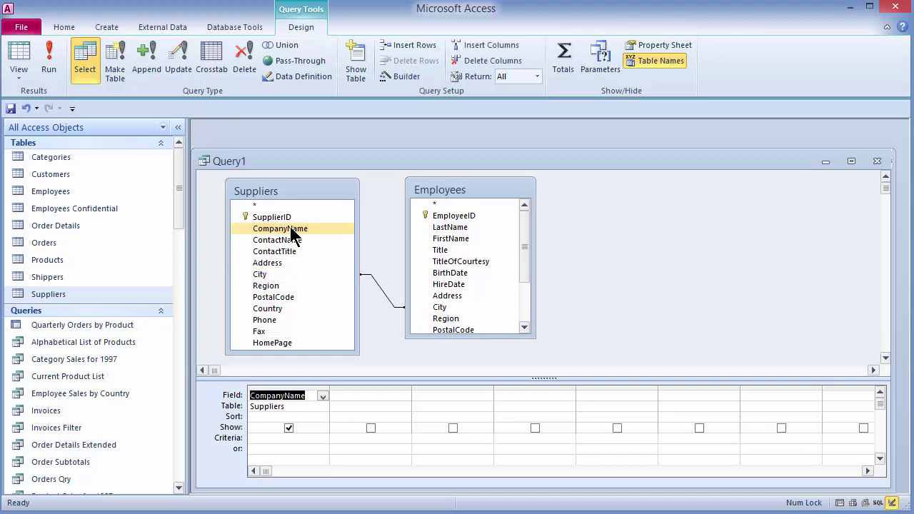
double_click(449, 229)
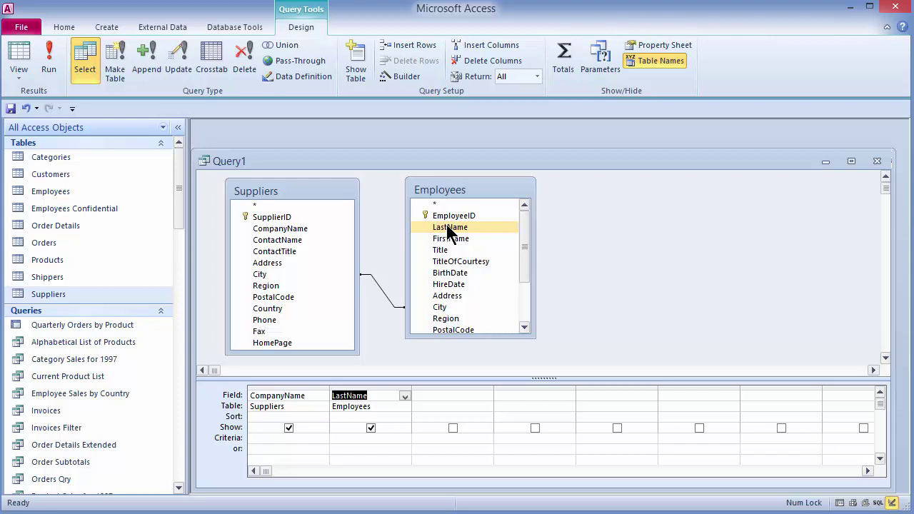
double_click(270, 275)
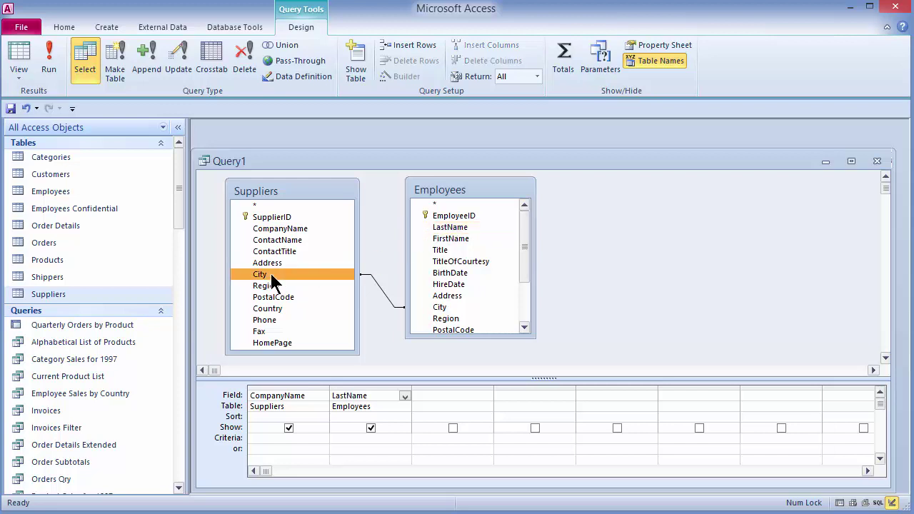
double_click(450, 309)
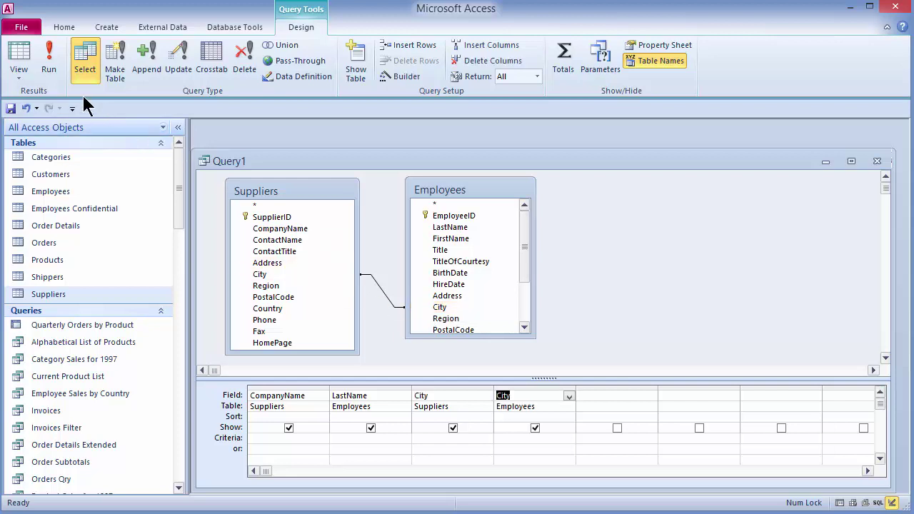
click(49, 66)
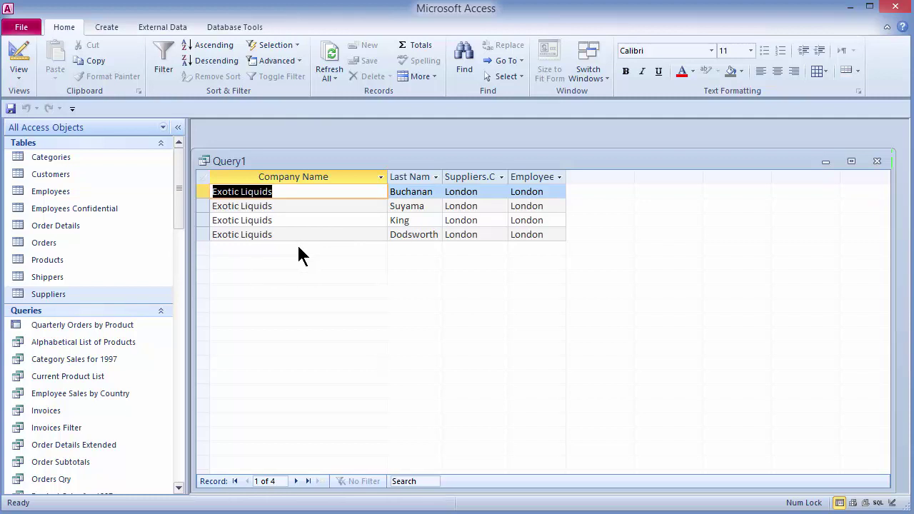
Return to the query design and set the City join to include all Suppliers records and only matching Employees records.
click(19, 57)
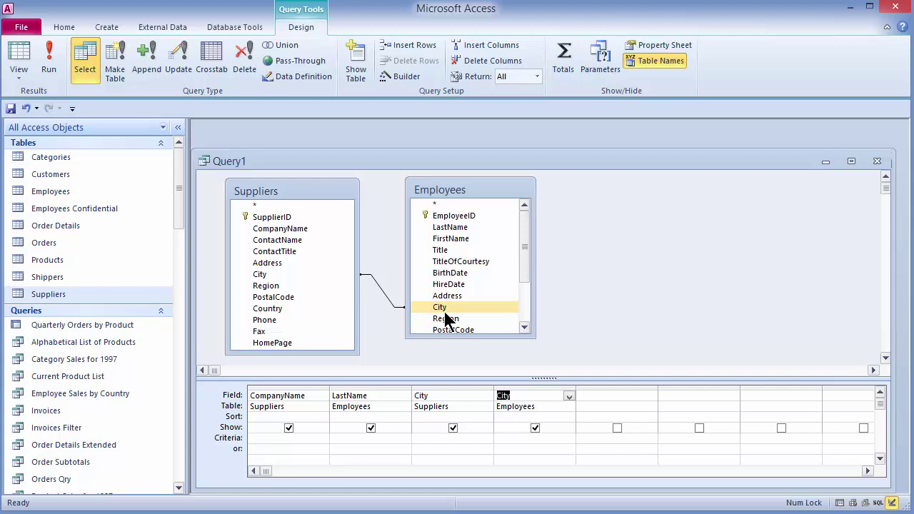
right_click(381, 291)
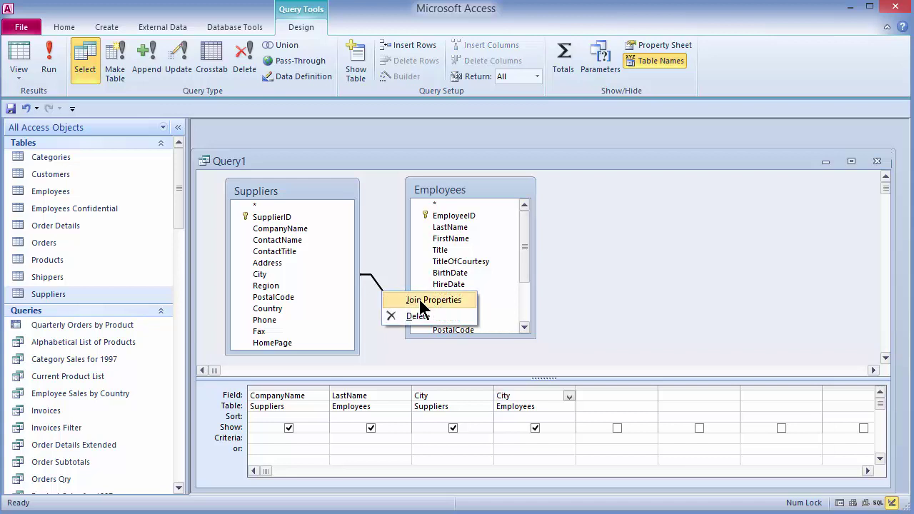
click(384, 295)
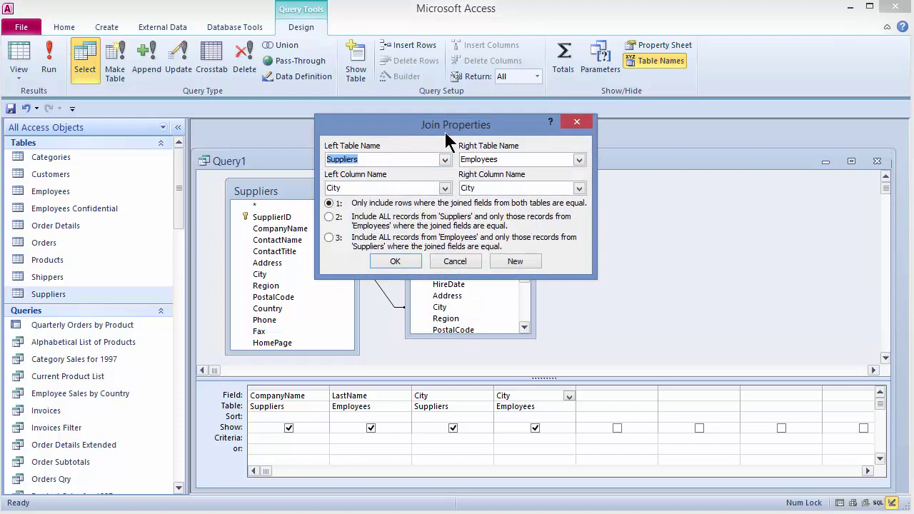
drag(445, 132, 420, 43)
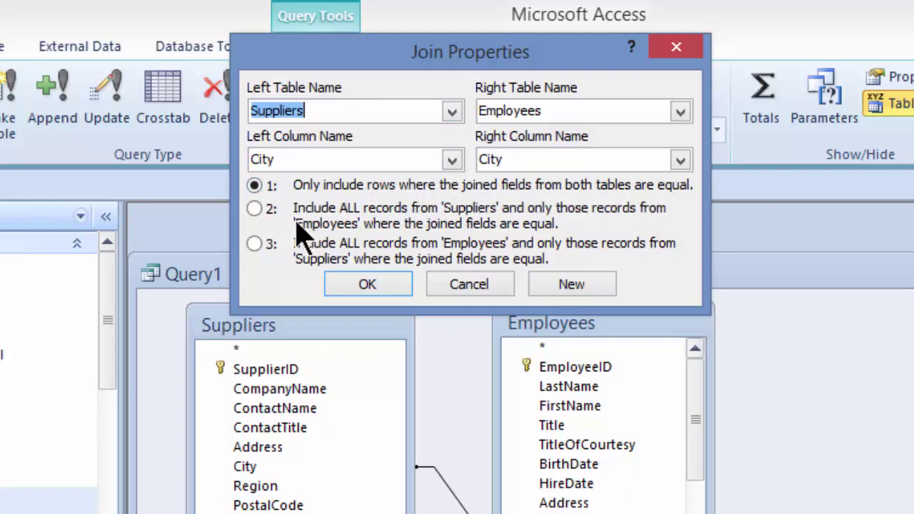
click(255, 209)
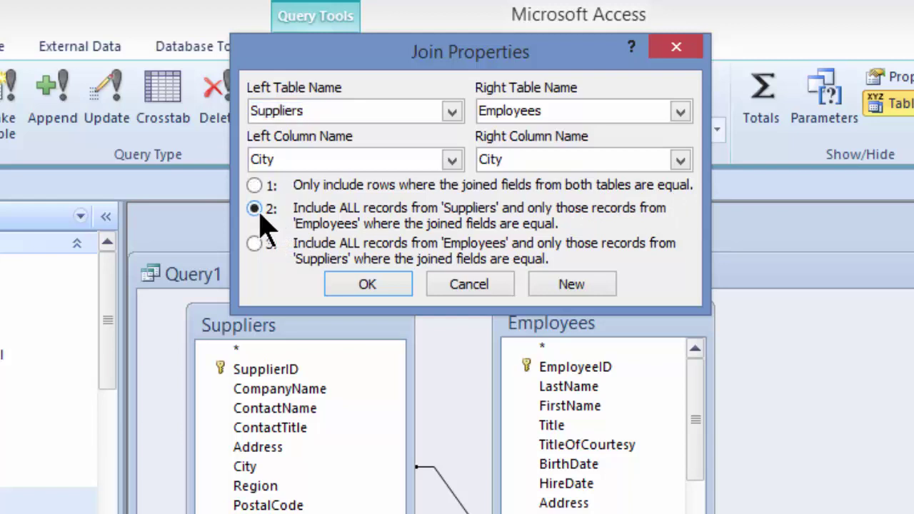
click(255, 244)
click(255, 208)
click(255, 244)
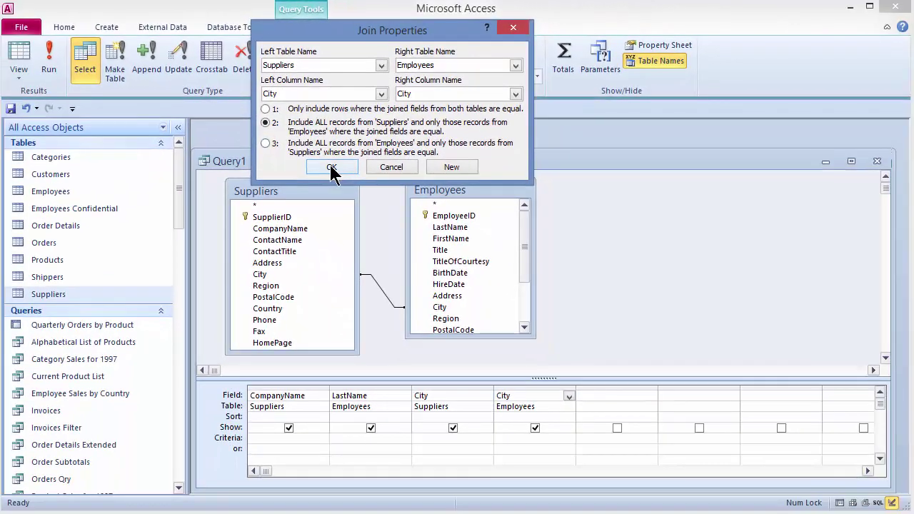
click(367, 284)
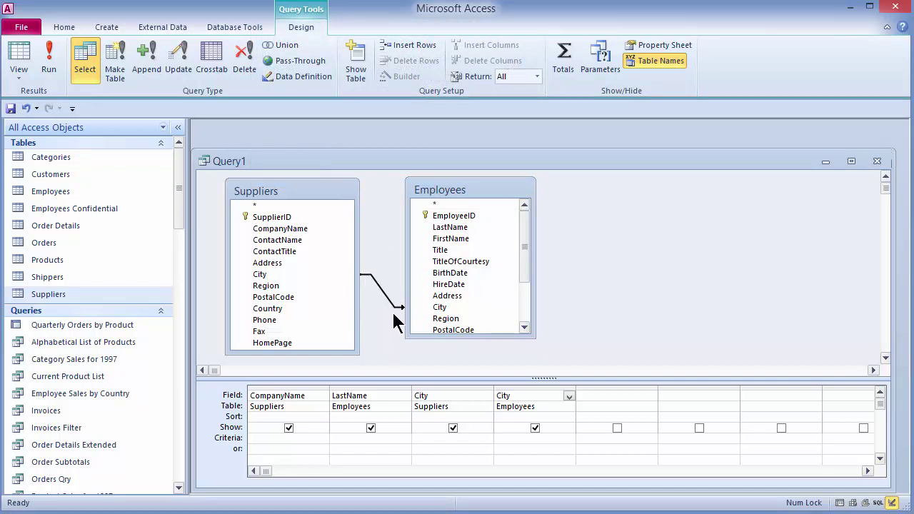
Run the query and fit the widths of all result columns to their contents.
click(48, 69)
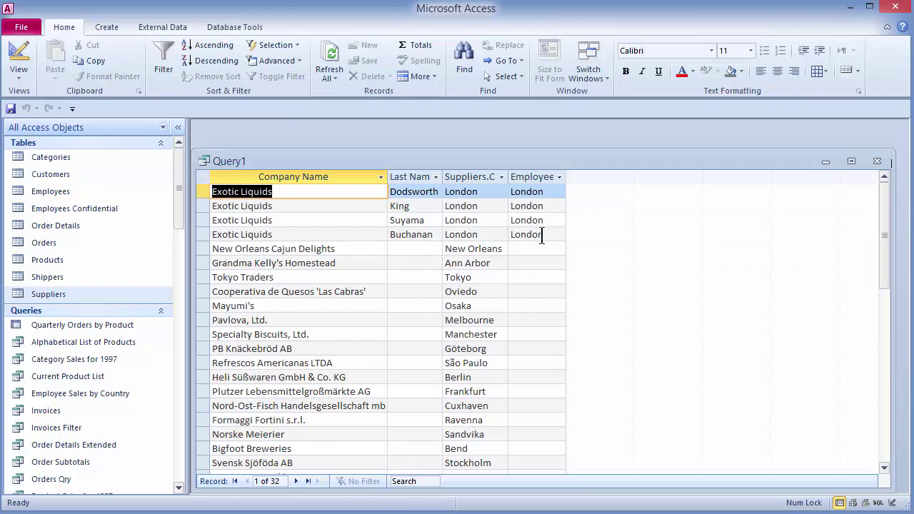
drag(361, 177, 568, 185)
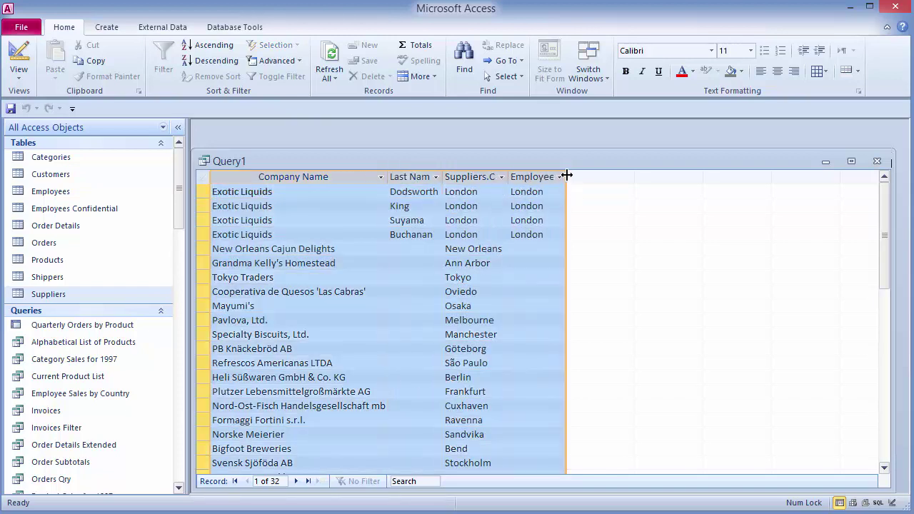
double_click(566, 175)
click(551, 262)
Return to the design, set the join to include all Employees records and only matching Suppliers records, and rerun the query.
key(ctrl+period)
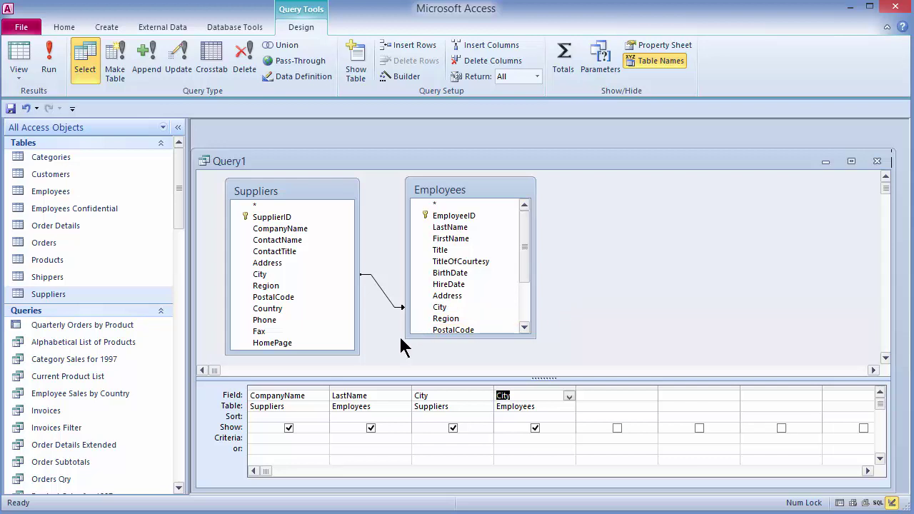
double_click(381, 290)
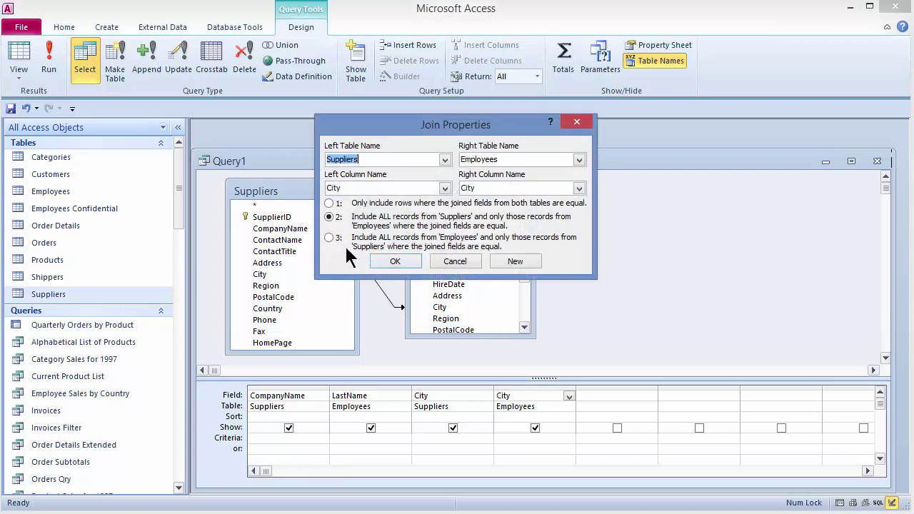
click(329, 237)
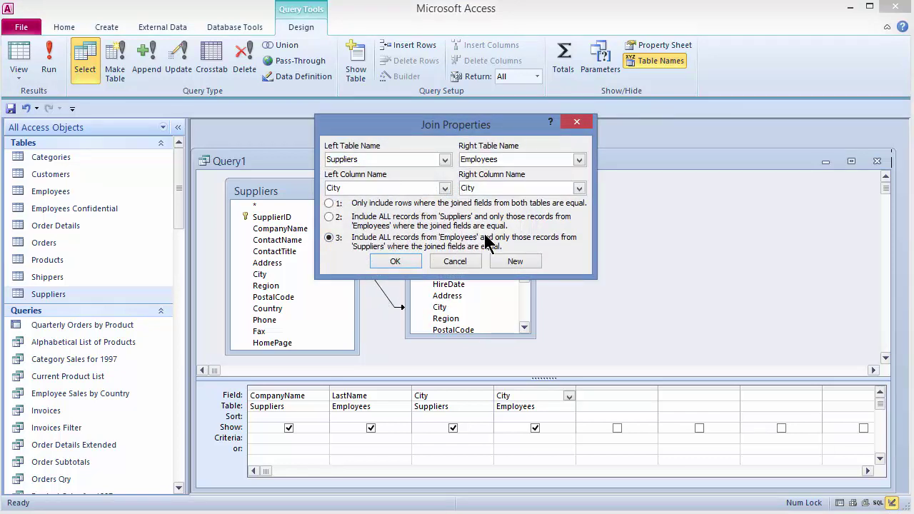
click(396, 261)
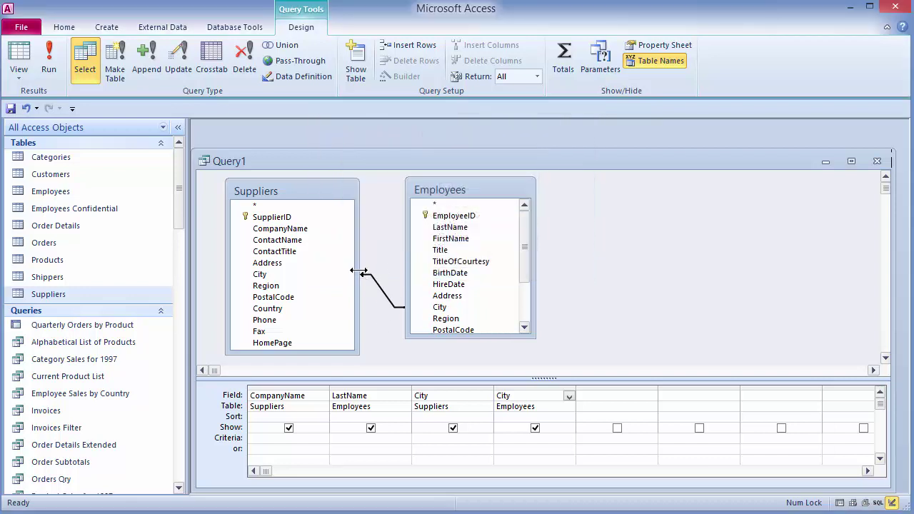
click(49, 71)
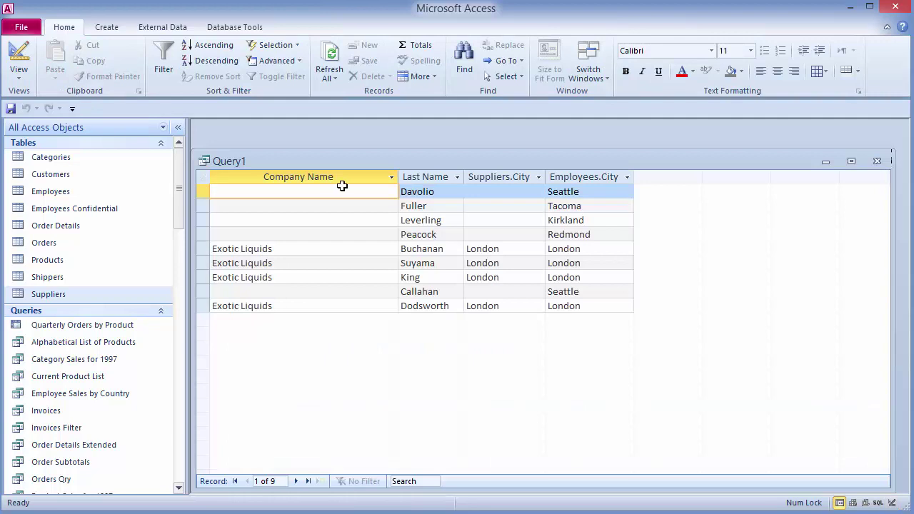
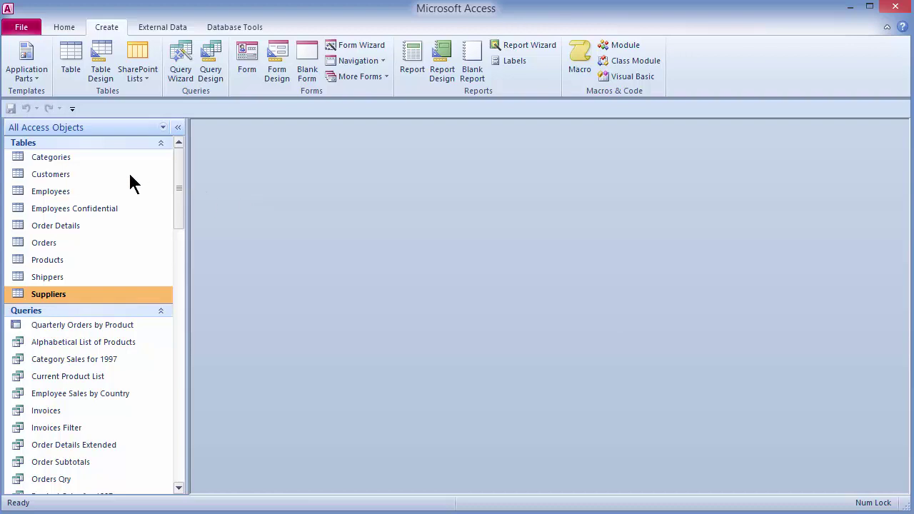
Open the Customers and Orders tables to examine their records.
double_click(46, 173)
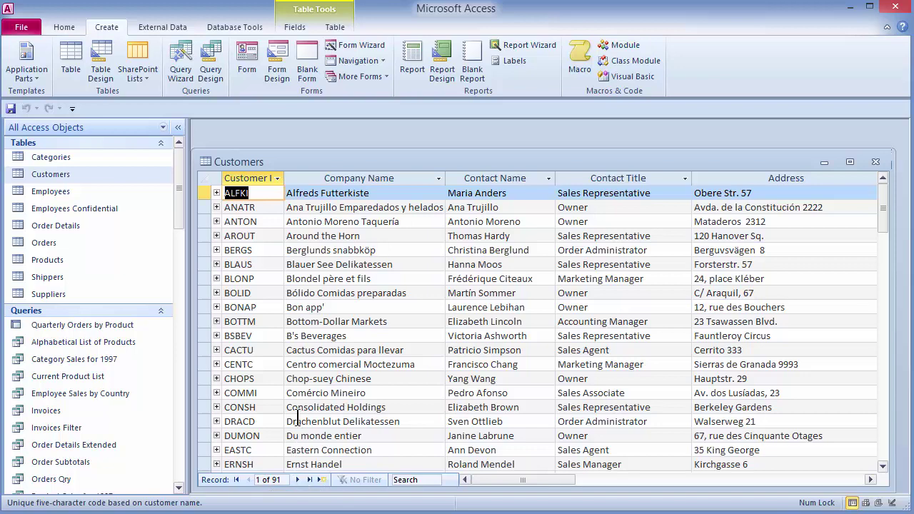
double_click(45, 245)
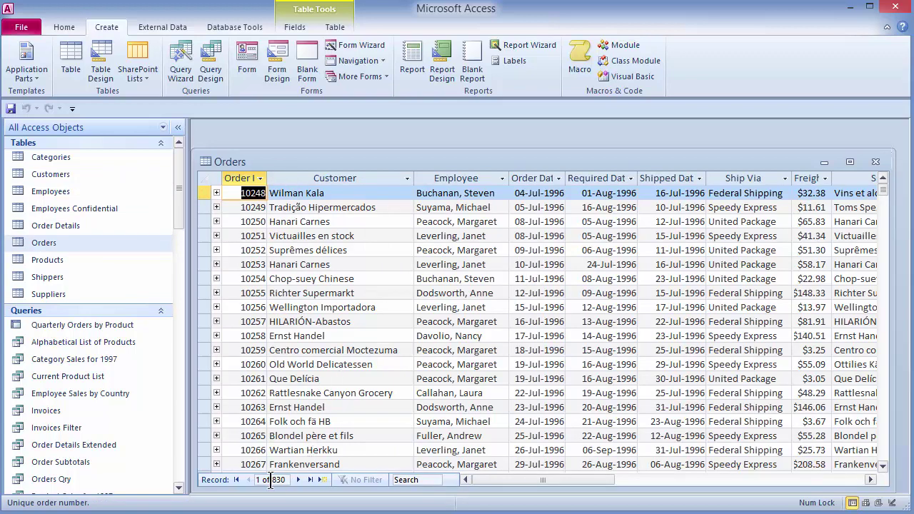
Close the open tables, create a query in design view with the Customers and Orders tables, and lengthen both field lists.
drag(400, 159, 414, 195)
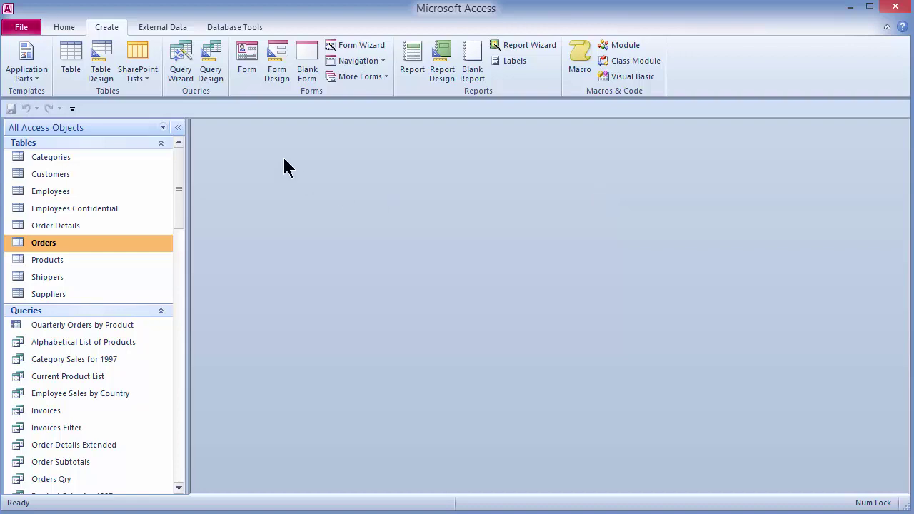
click(214, 74)
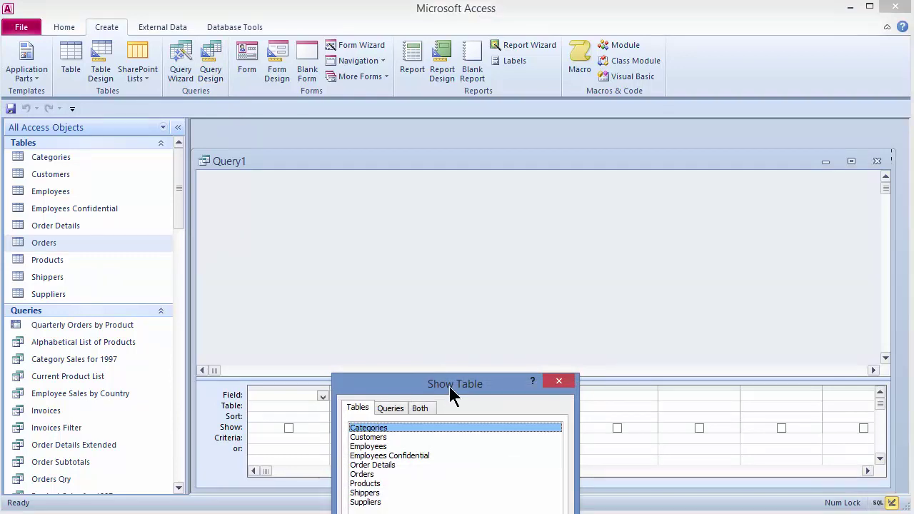
drag(449, 386, 499, 319)
double_click(417, 369)
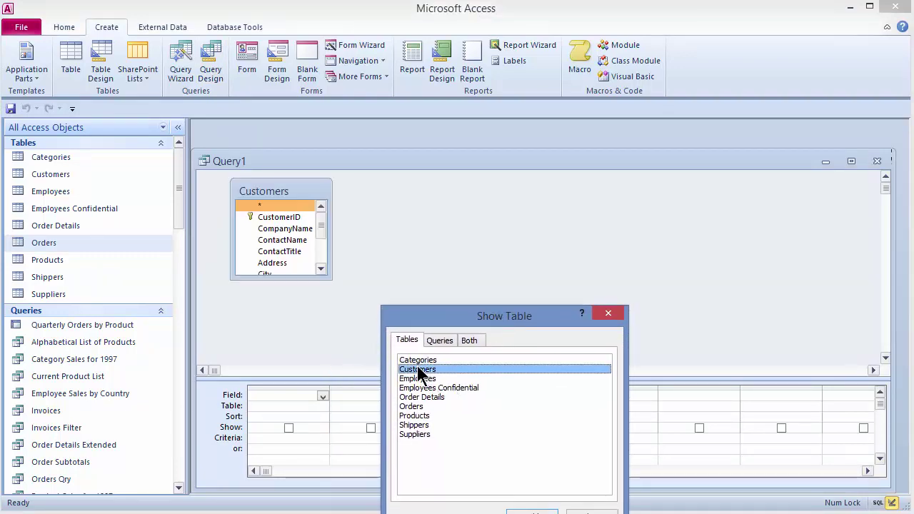
double_click(412, 406)
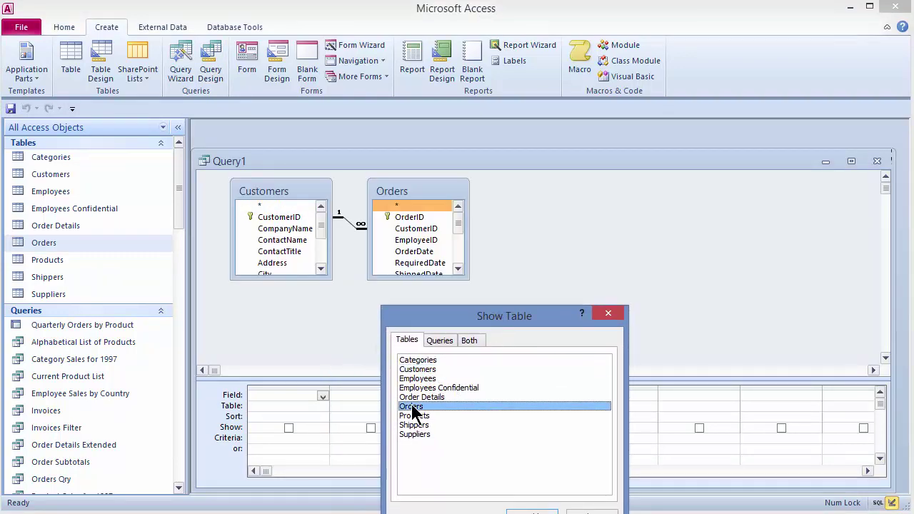
click(607, 316)
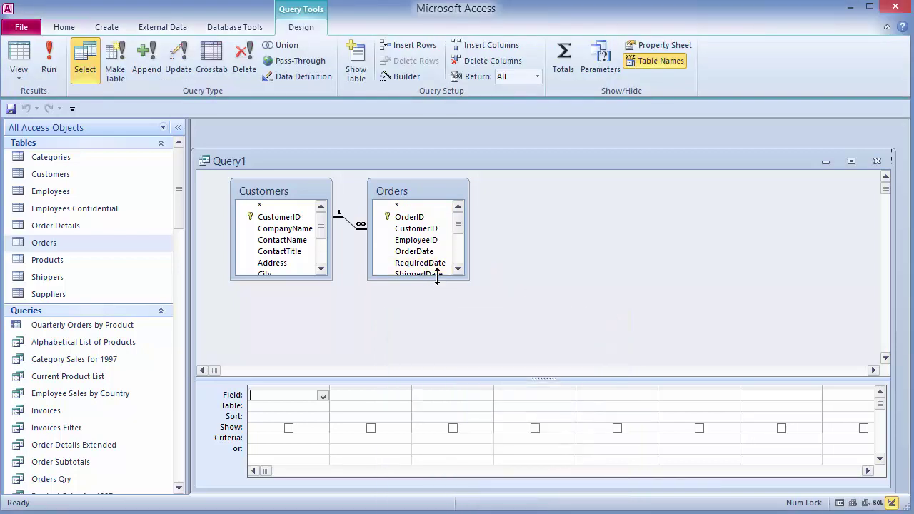
drag(436, 279, 438, 347)
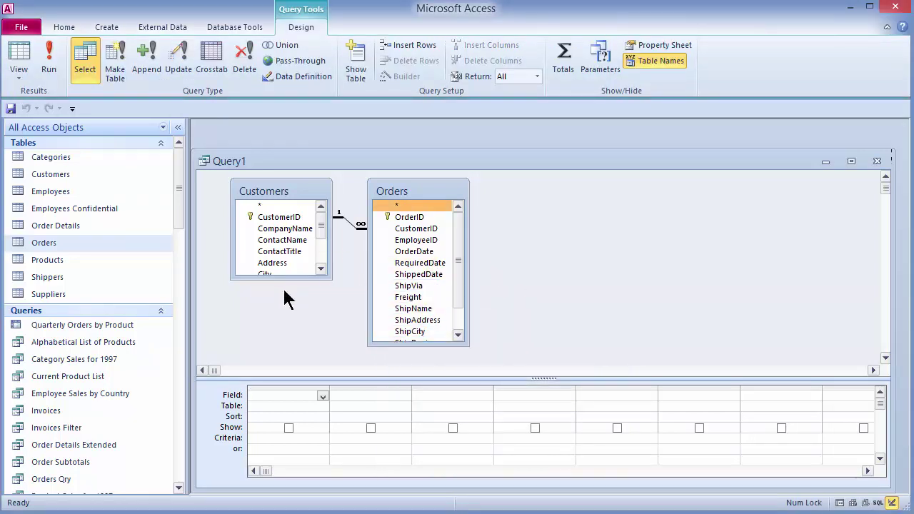
drag(285, 280, 284, 352)
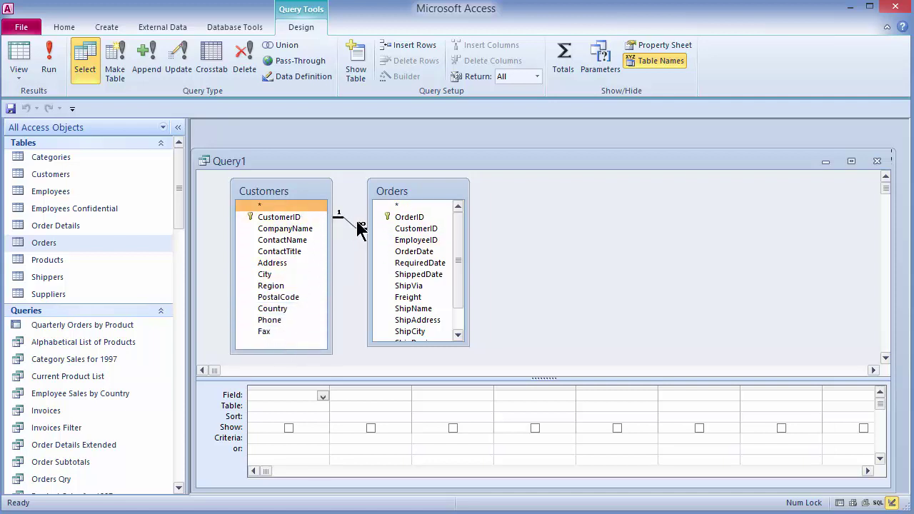
Open the Relationships window and examine the relationship between Customers and Orders, then return to the query design.
click(235, 27)
click(159, 61)
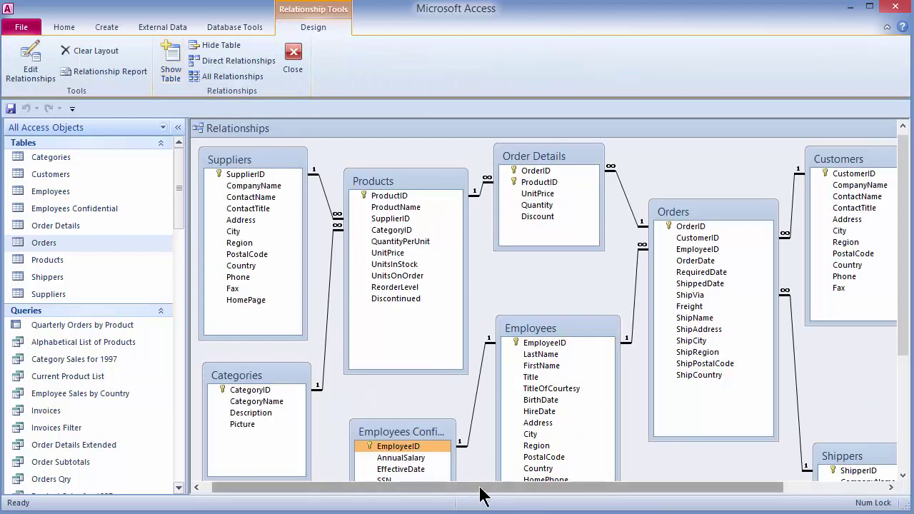
drag(482, 494, 633, 485)
click(696, 321)
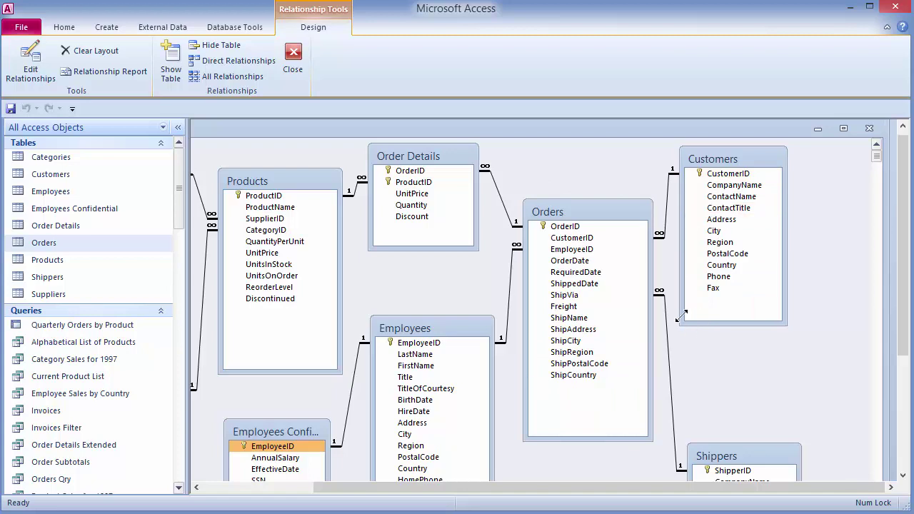
click(746, 242)
click(629, 283)
click(715, 242)
click(636, 283)
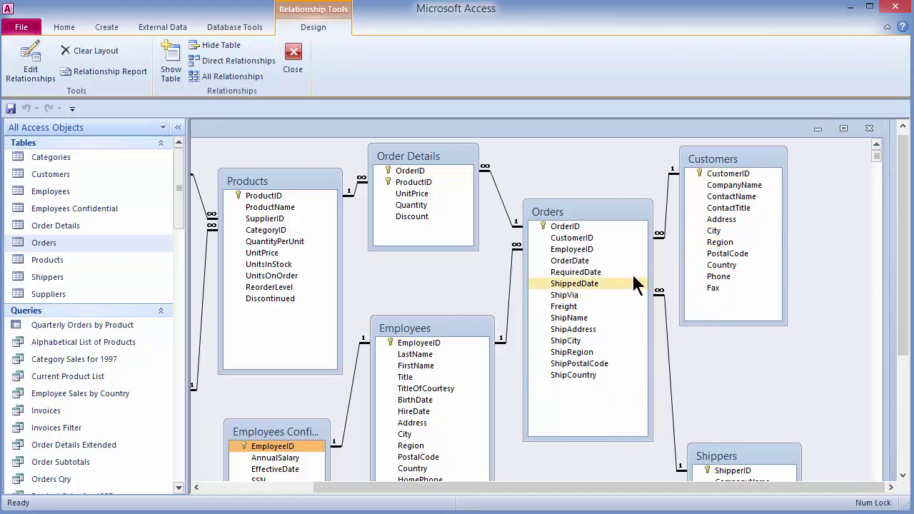
click(642, 252)
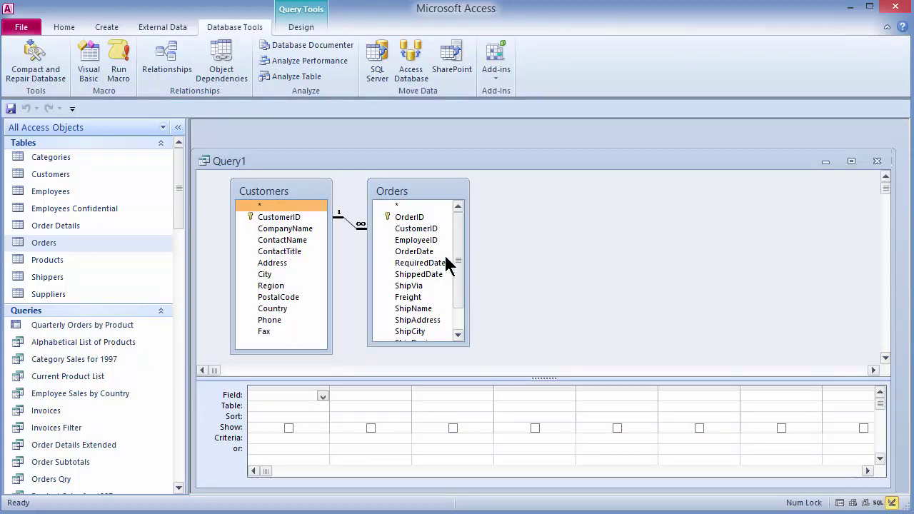
Add CompanyName from Customers and OrderID from Orders, run the query, and fit the Order ID column to its contents.
double_click(287, 227)
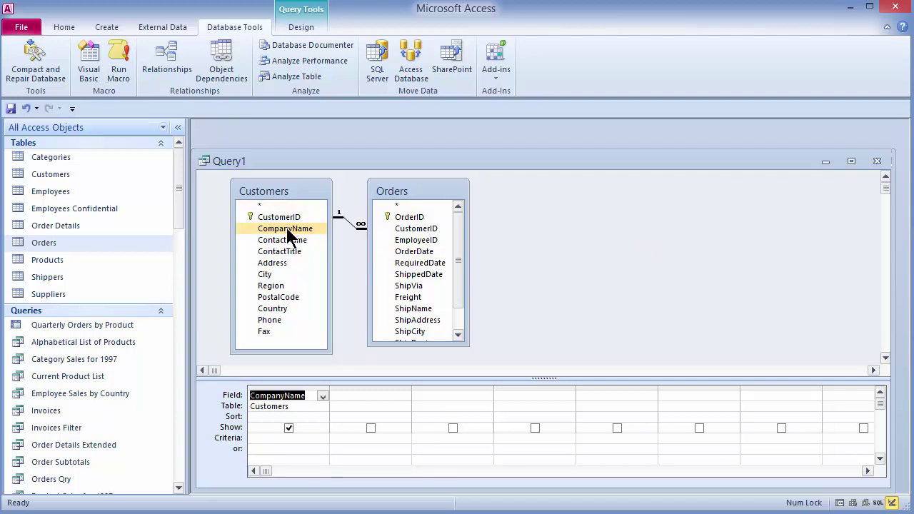
double_click(408, 218)
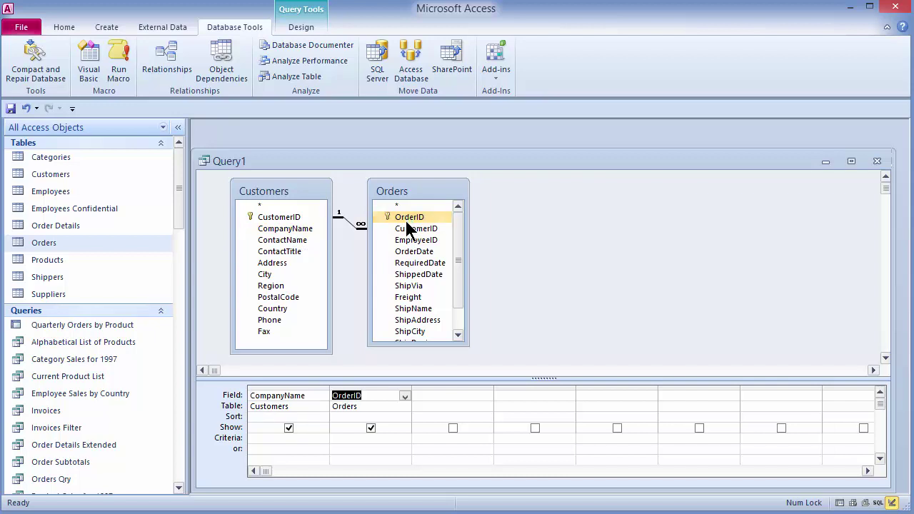
click(63, 27)
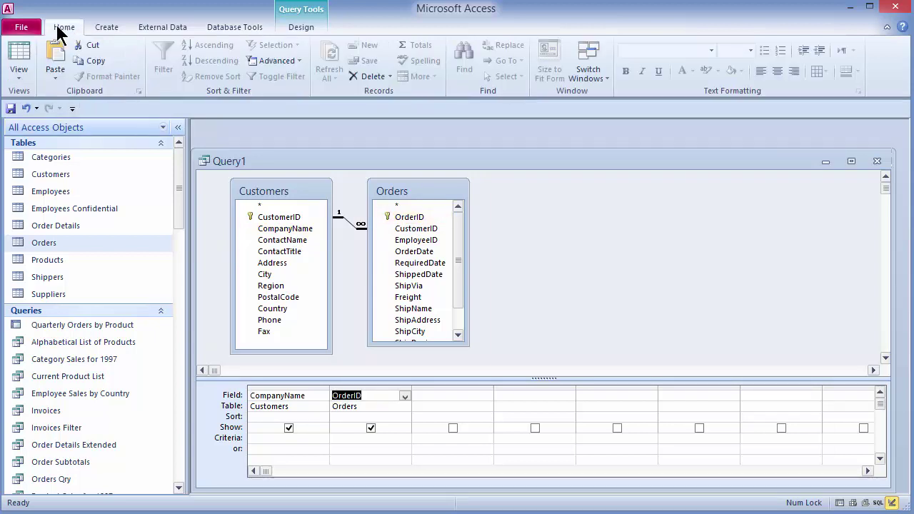
click(25, 63)
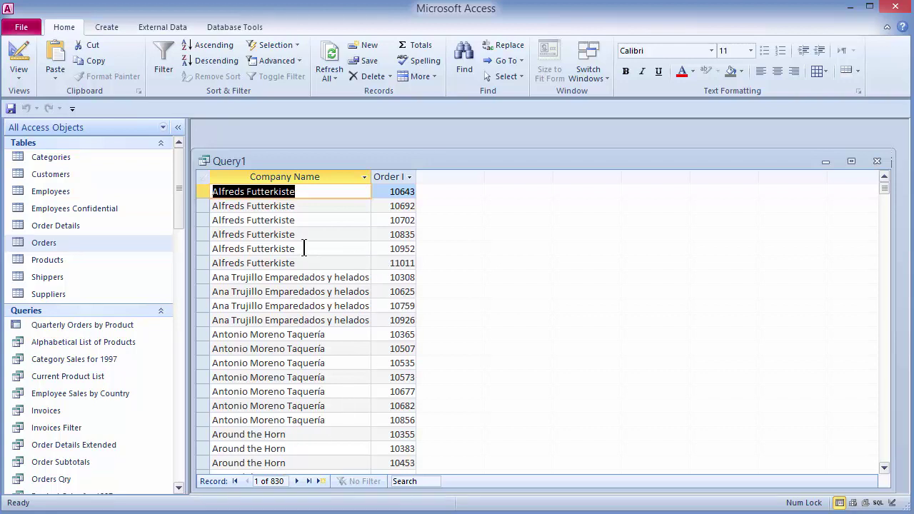
double_click(416, 176)
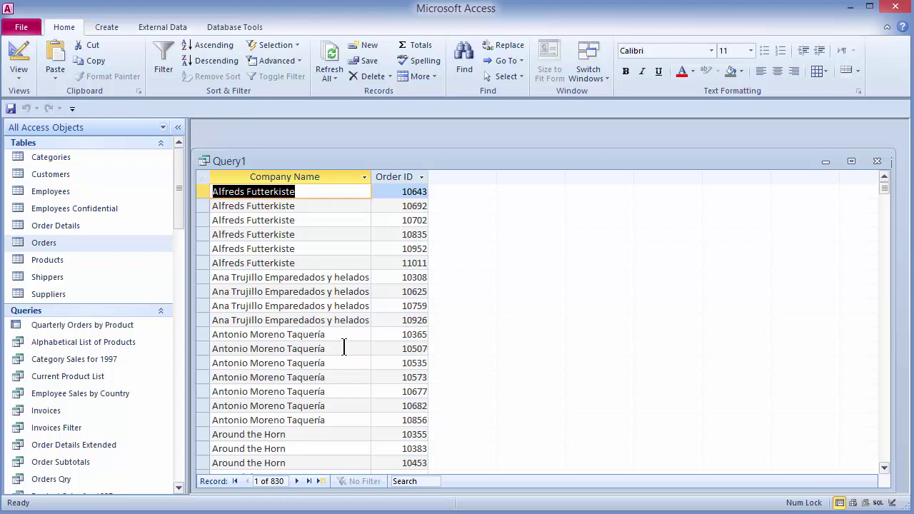
Return to the design, set the join to include all Customers records and only matching Orders records, and run the query.
click(17, 57)
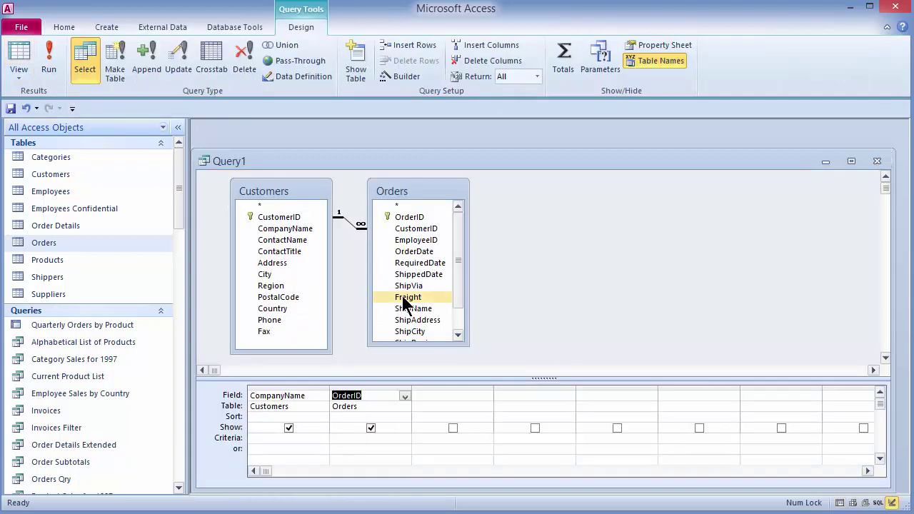
double_click(348, 221)
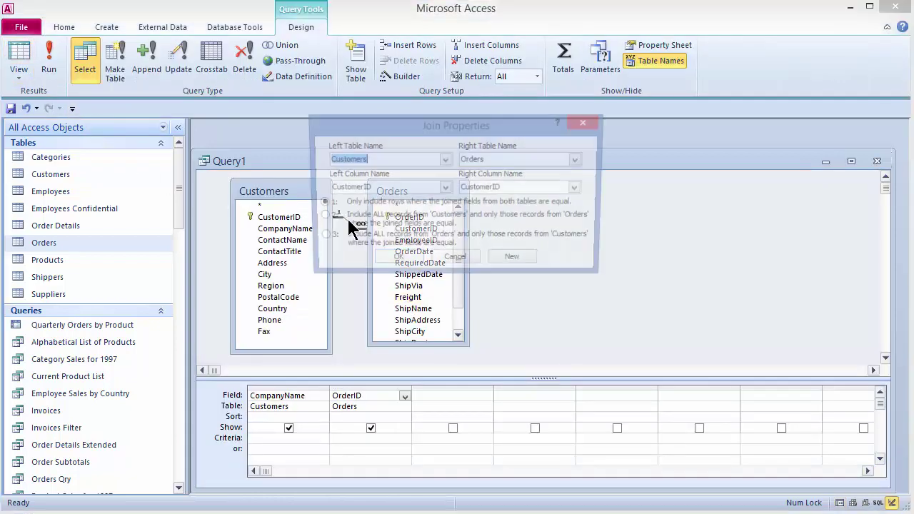
click(320, 218)
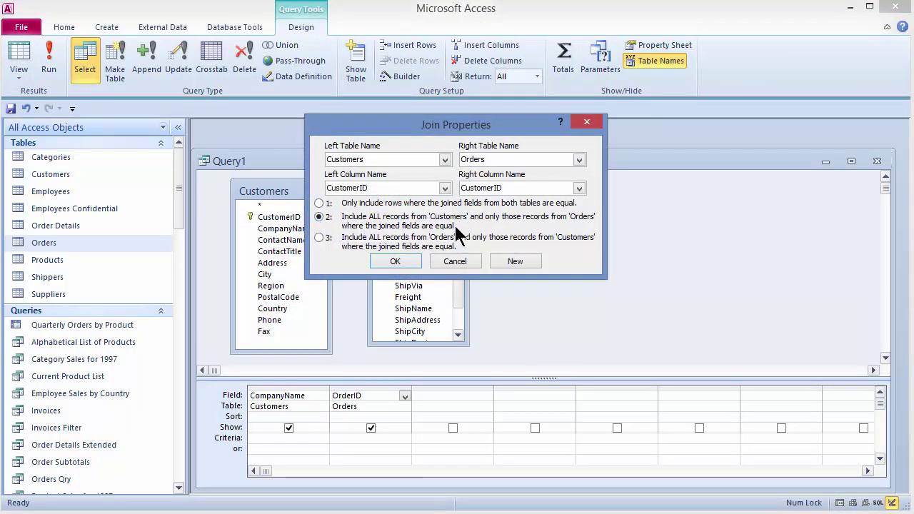
click(395, 261)
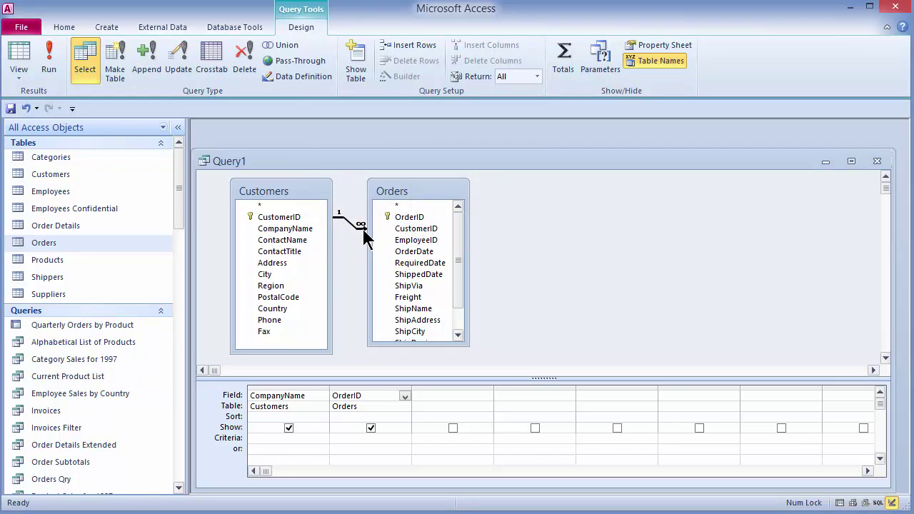
click(49, 65)
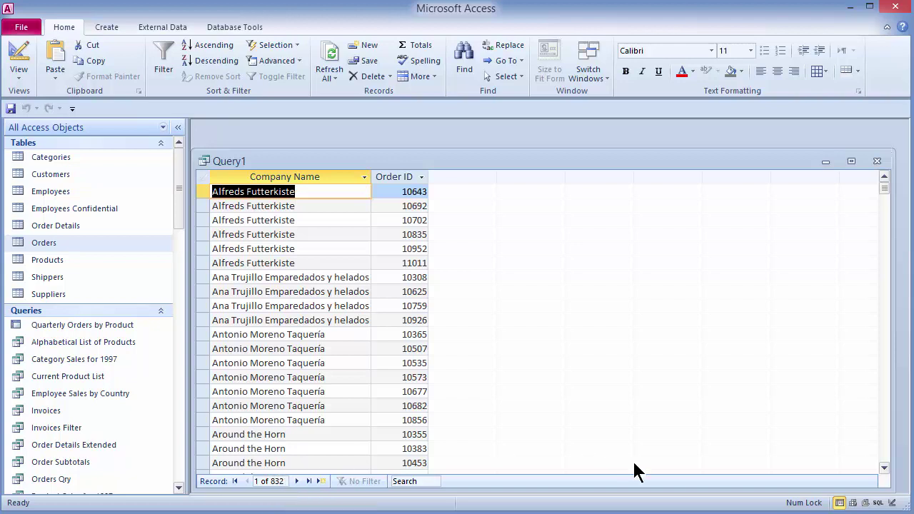
Look through the query results for customers with an empty Order ID.
click(885, 429)
click(883, 427)
click(884, 427)
click(883, 428)
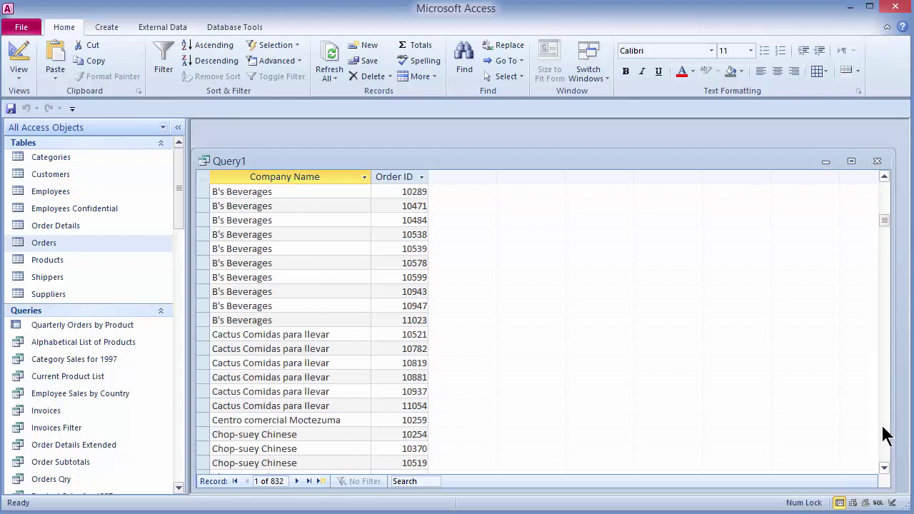
click(884, 427)
click(883, 428)
click(883, 427)
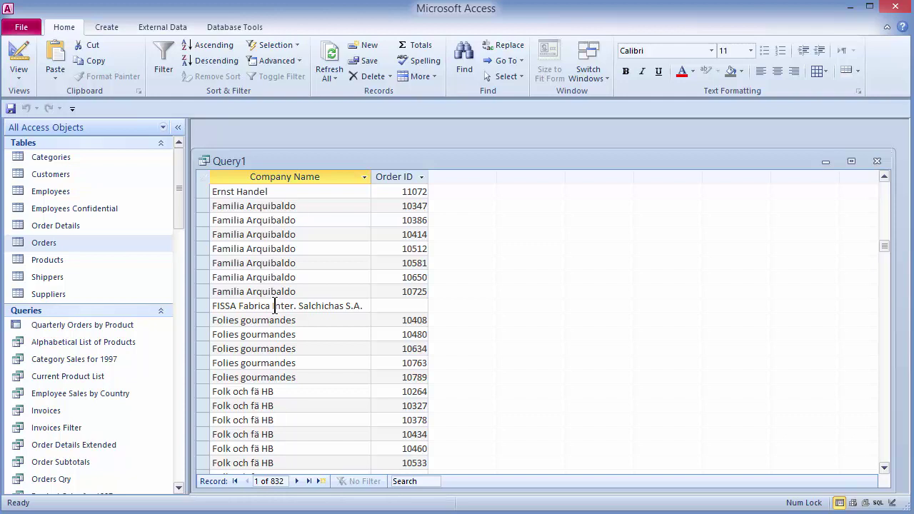
Return to the design, set the OrderID criterion to Is Null, and run the query.
click(18, 54)
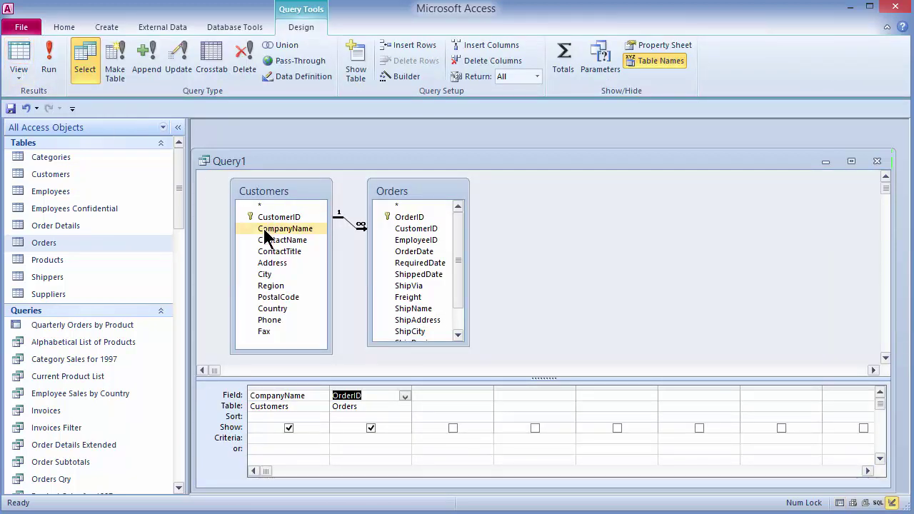
click(350, 438)
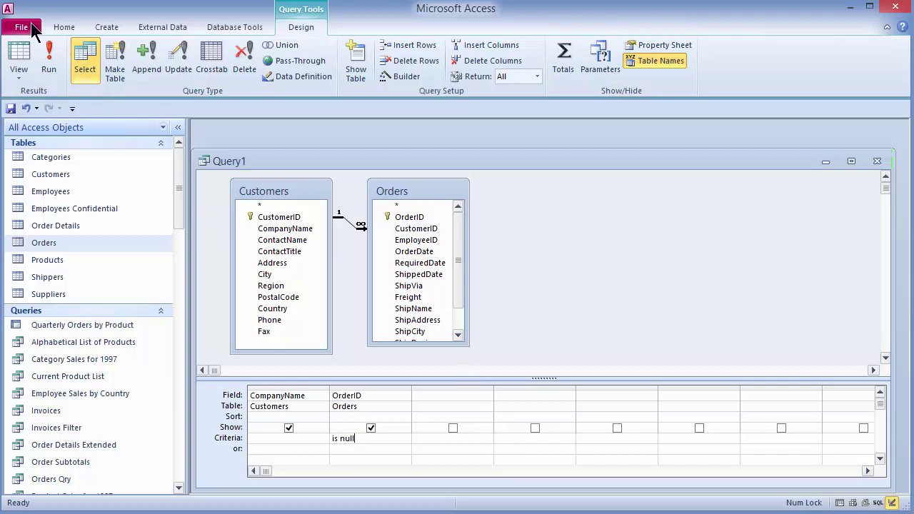
click(48, 60)
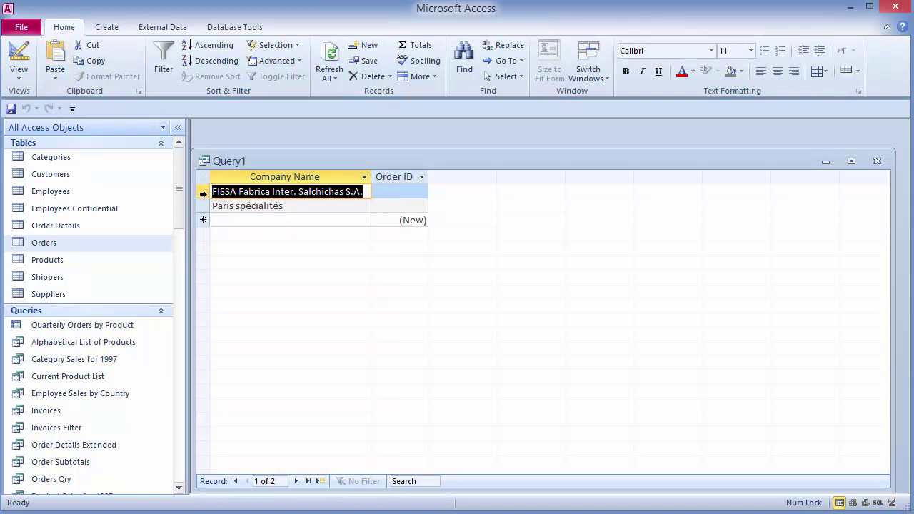
click(214, 198)
Return to the design, remove the OrderID criterion, and set the join to include only rows where both tables' joined fields match.
key(ctrl+period)
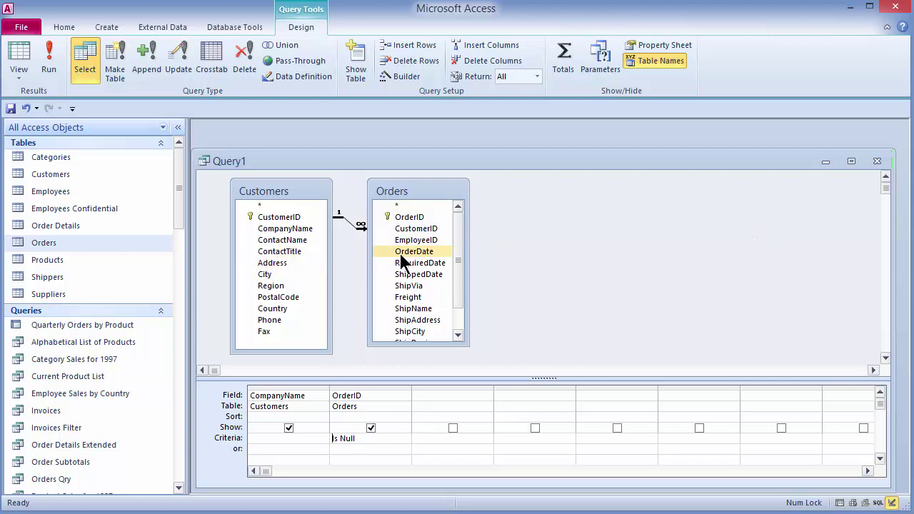
drag(367, 437, 293, 441)
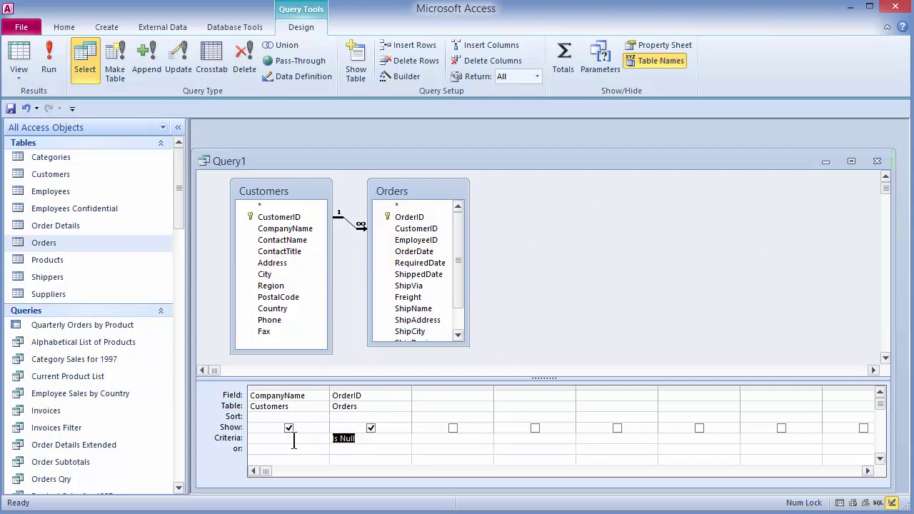
key(Delete)
double_click(350, 227)
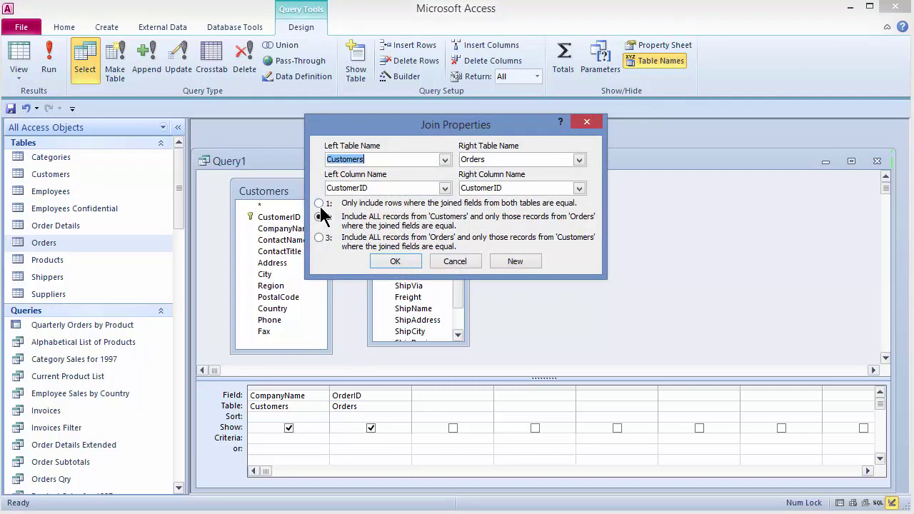
click(319, 204)
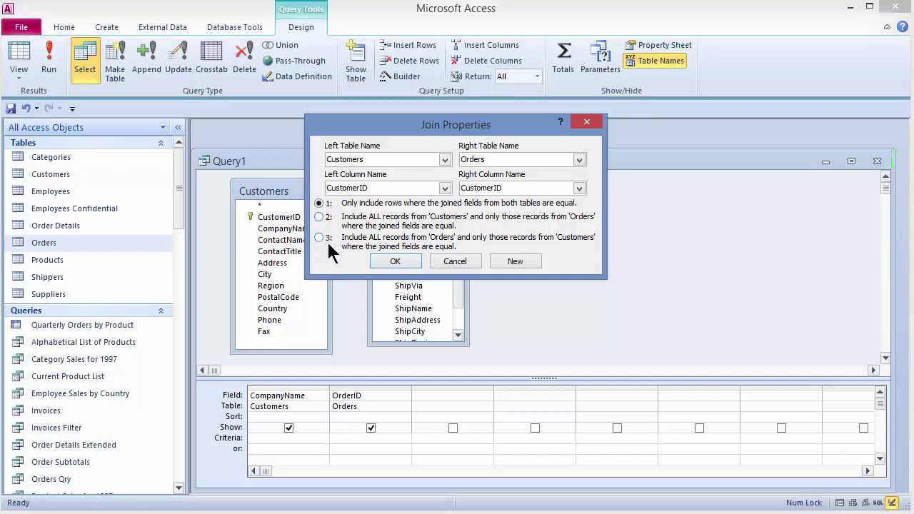
click(395, 262)
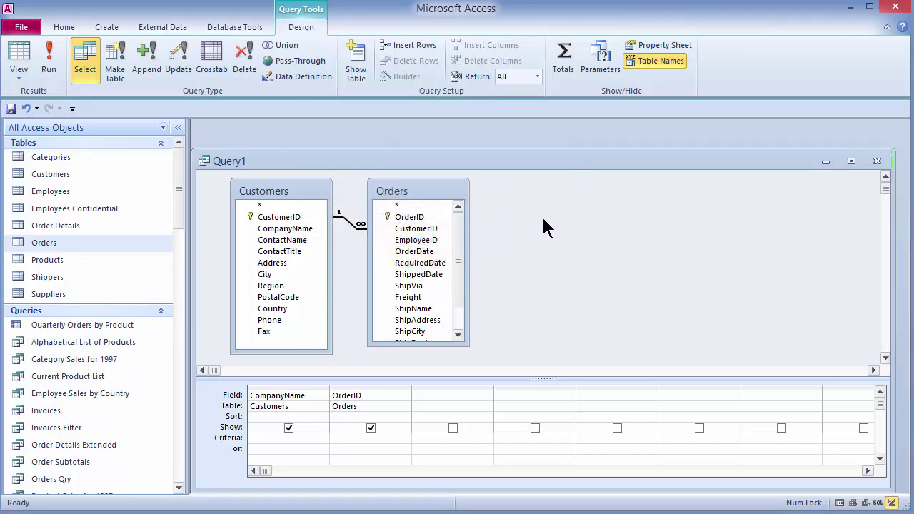
Add the Order Details and Products tables to the query design.
right_click(520, 222)
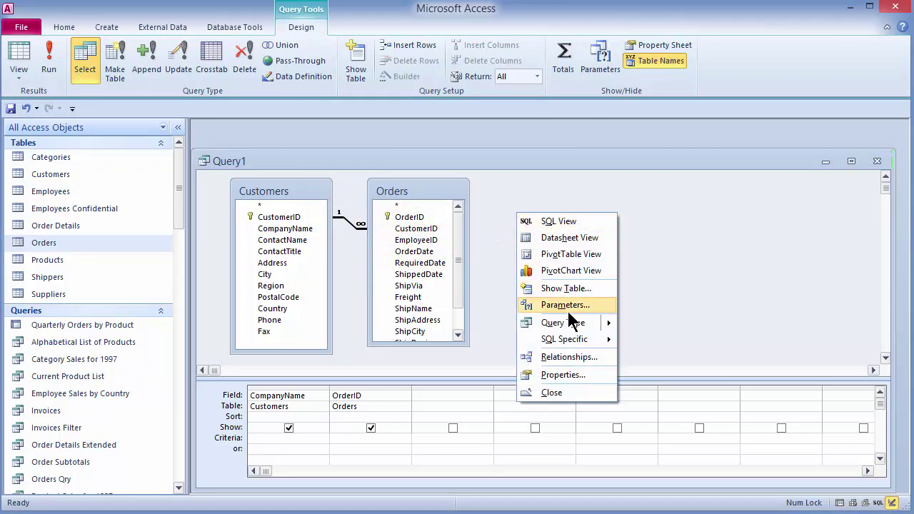
click(566, 288)
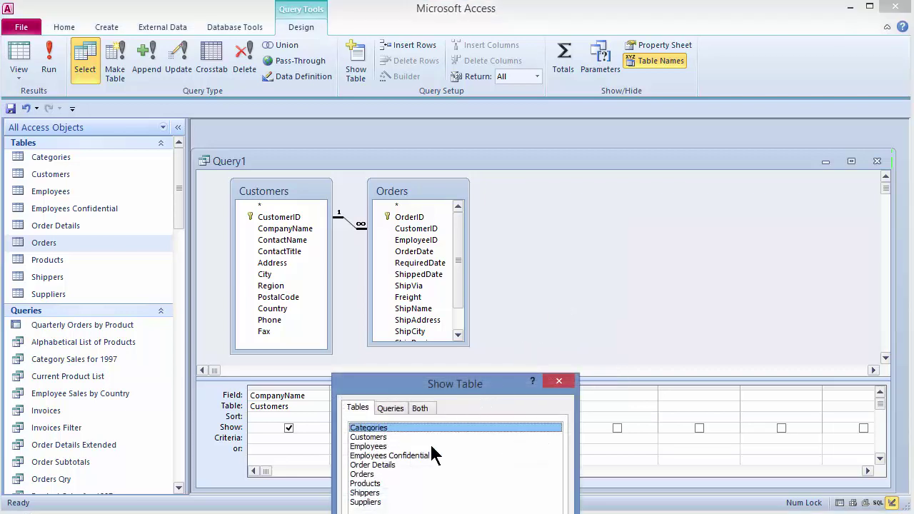
click(379, 465)
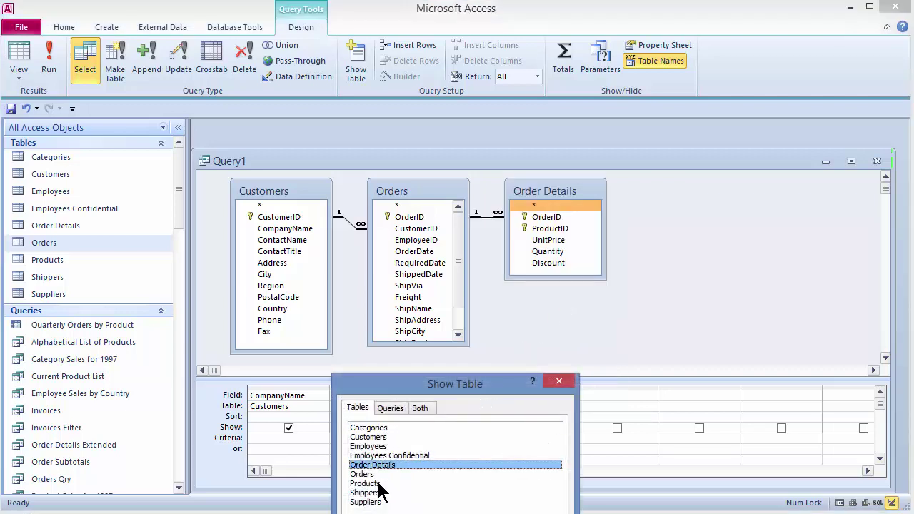
double_click(378, 485)
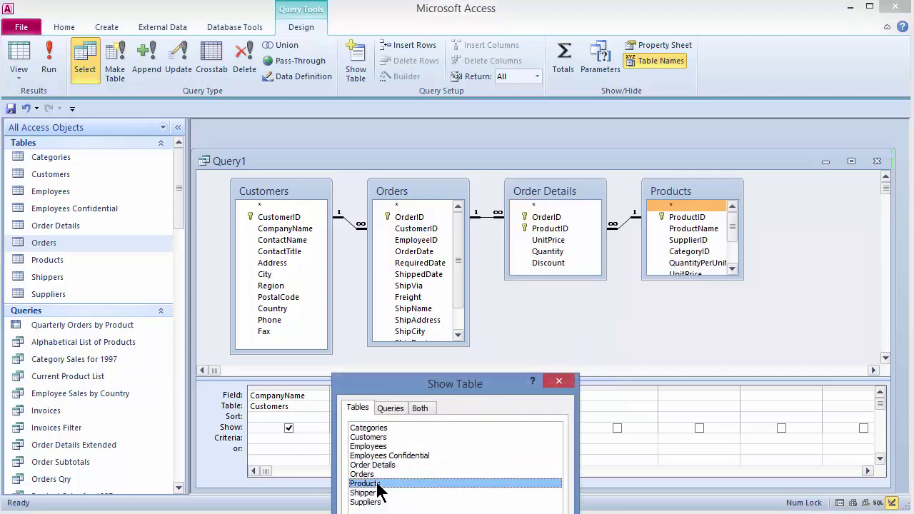
click(560, 381)
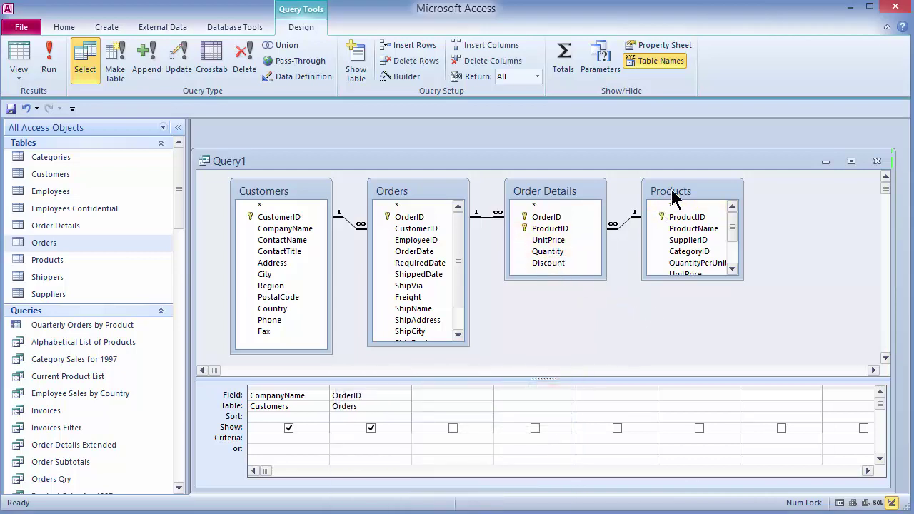
Add ProductName from Products and Quantity from Order Details to the query grid, and run the query.
double_click(689, 229)
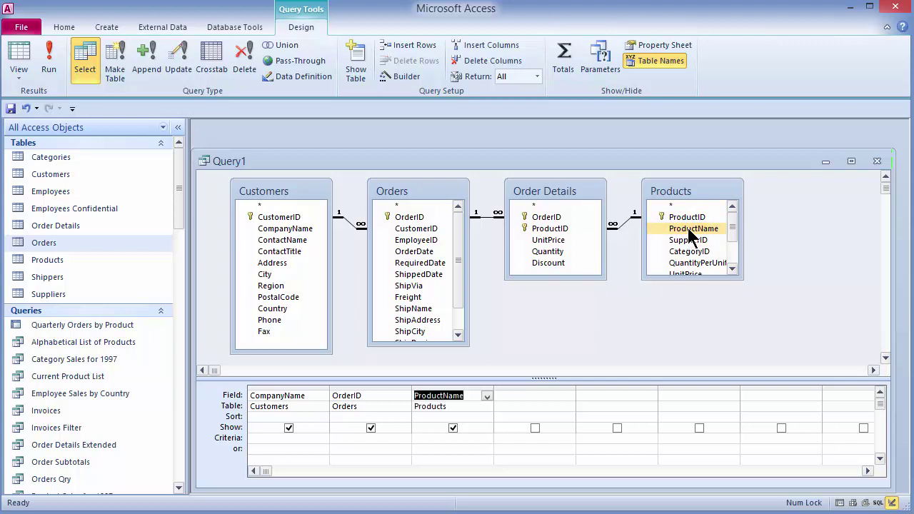
double_click(555, 253)
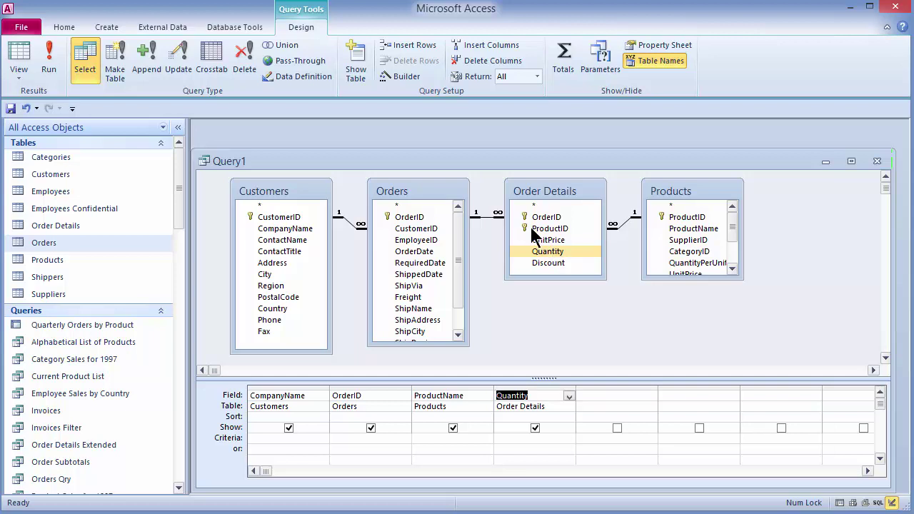
click(49, 60)
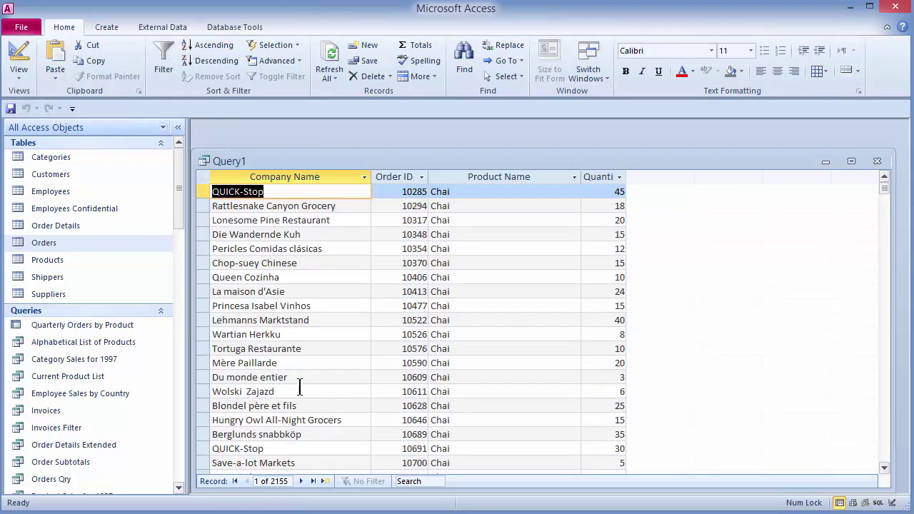
Return to the design, set the Customers–Orders join to include all Customers records and only matching Orders records, and try to run the query.
click(17, 55)
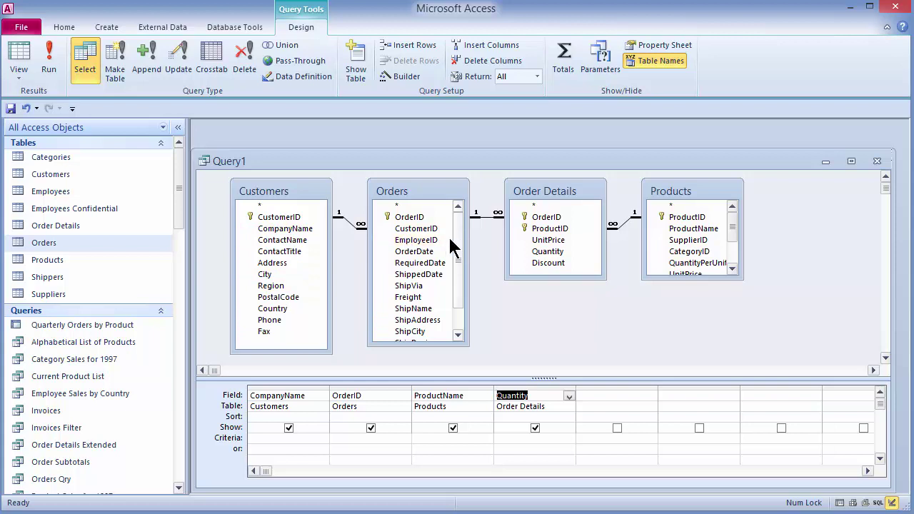
double_click(350, 223)
click(319, 216)
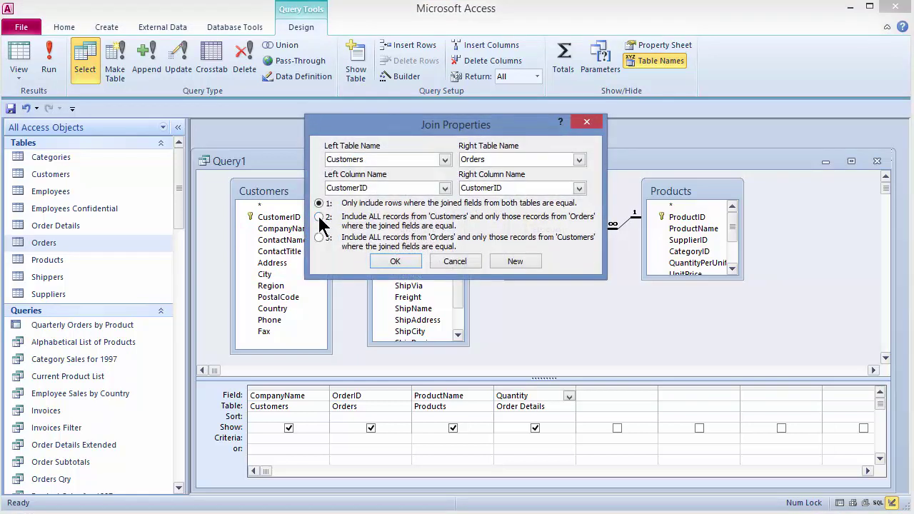
click(395, 262)
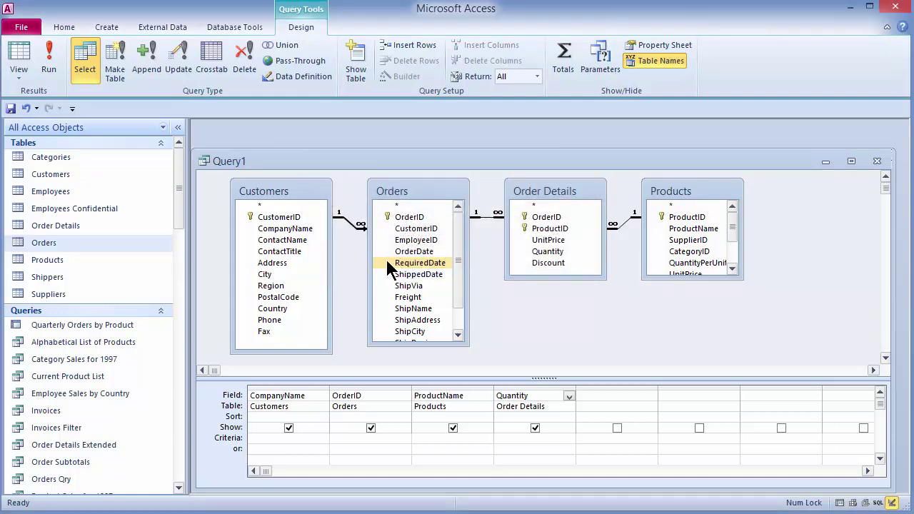
click(53, 69)
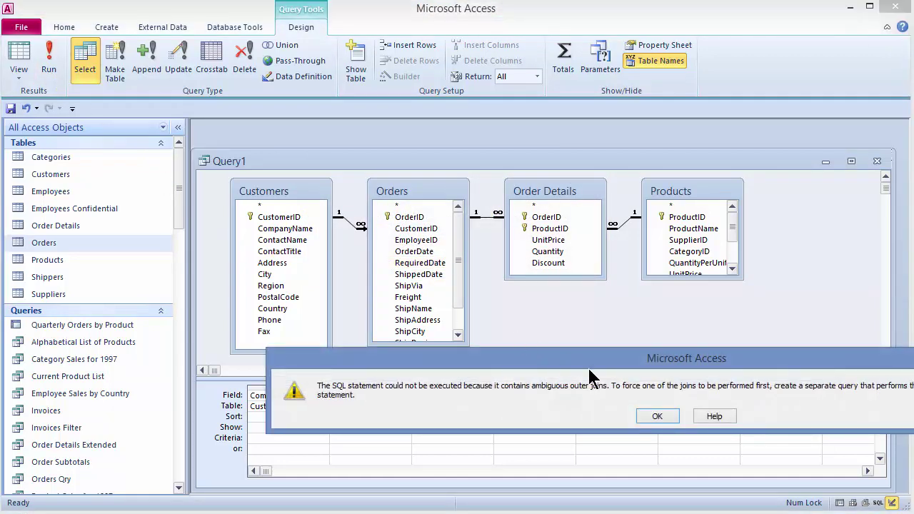
drag(541, 367, 337, 371)
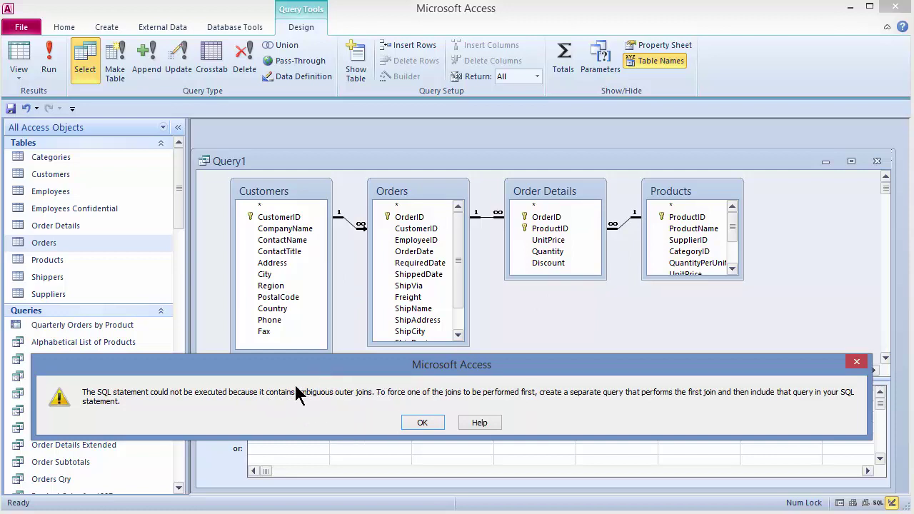
click(423, 424)
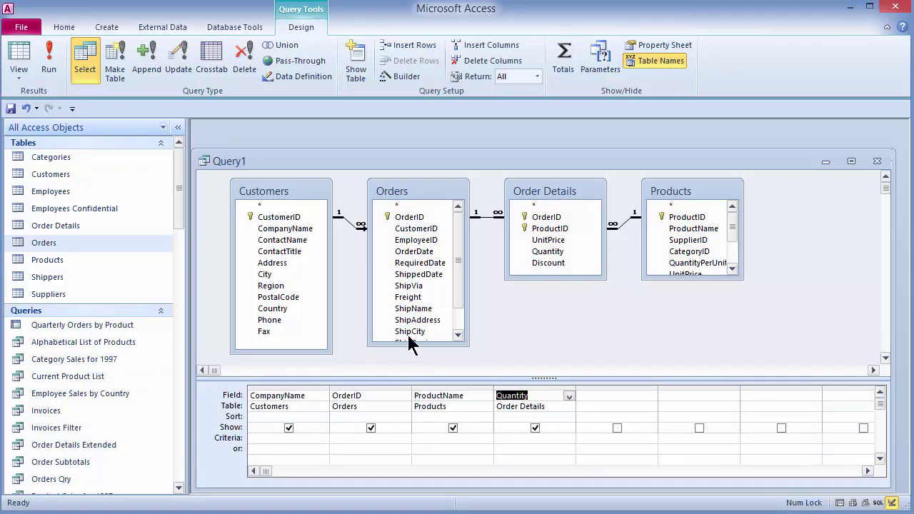
Reset the Customers–Orders join to include only matching rows, and insert the Customers table's CustomerID field before OrderID in the grid.
double_click(349, 224)
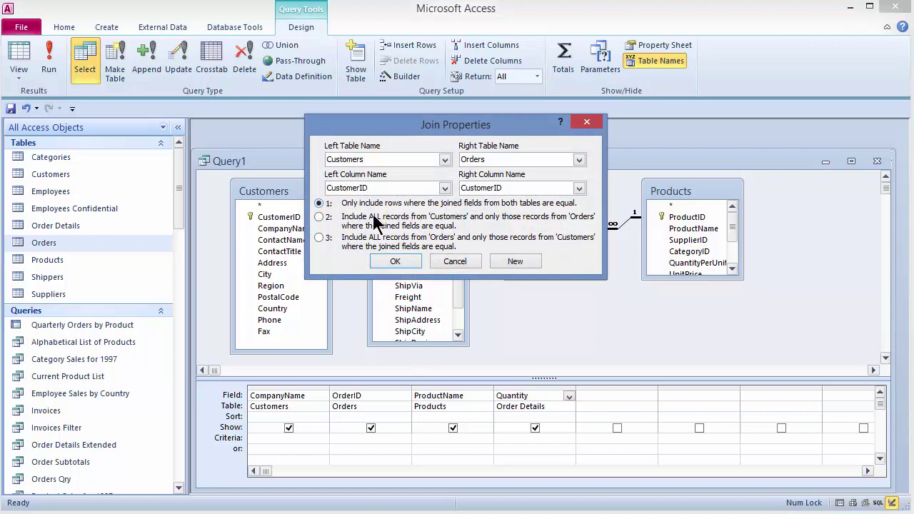
click(393, 262)
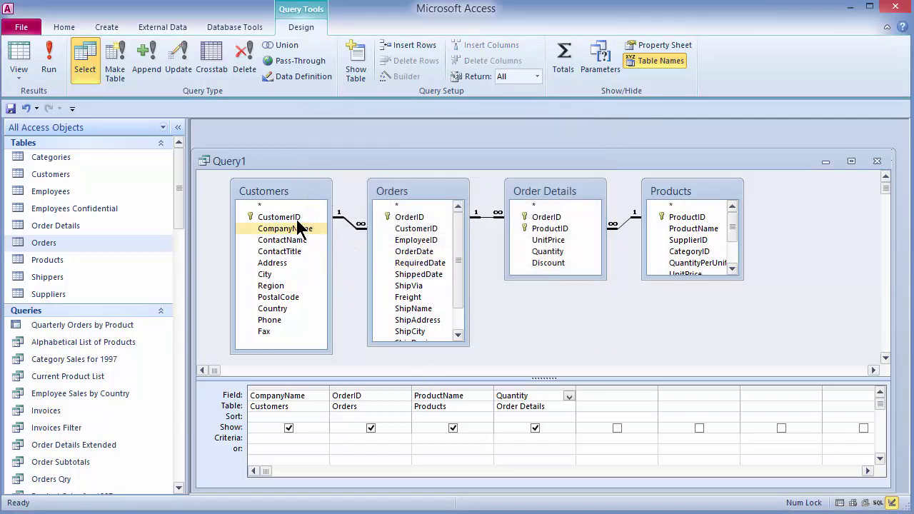
drag(284, 218, 339, 388)
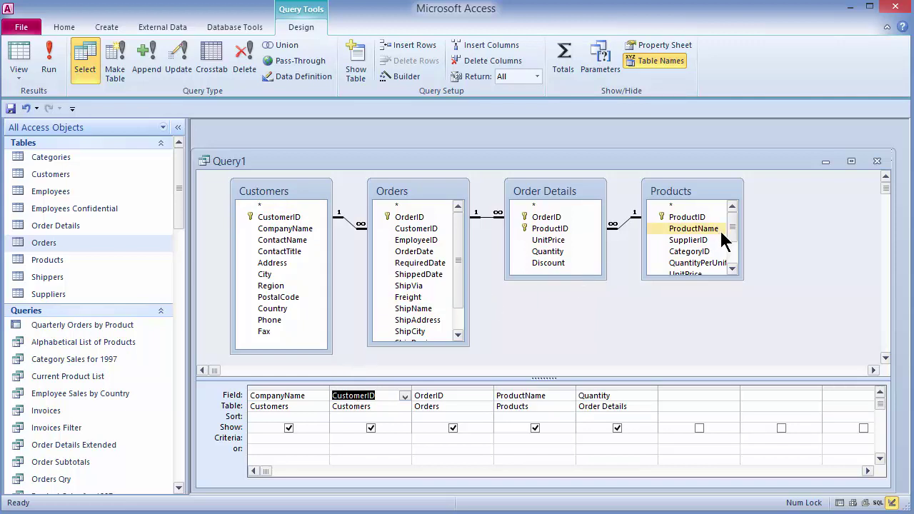
Close the query and save it under the name zzz.
click(877, 161)
click(628, 416)
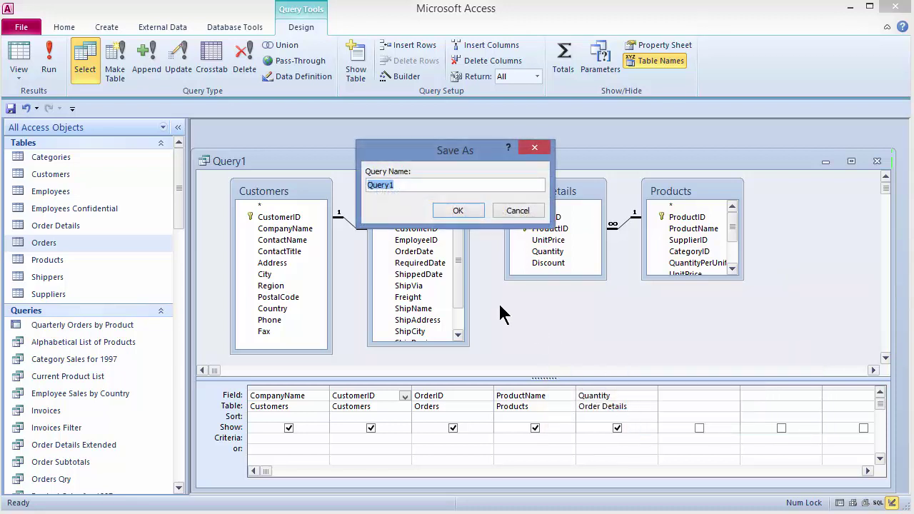
text(zzz)
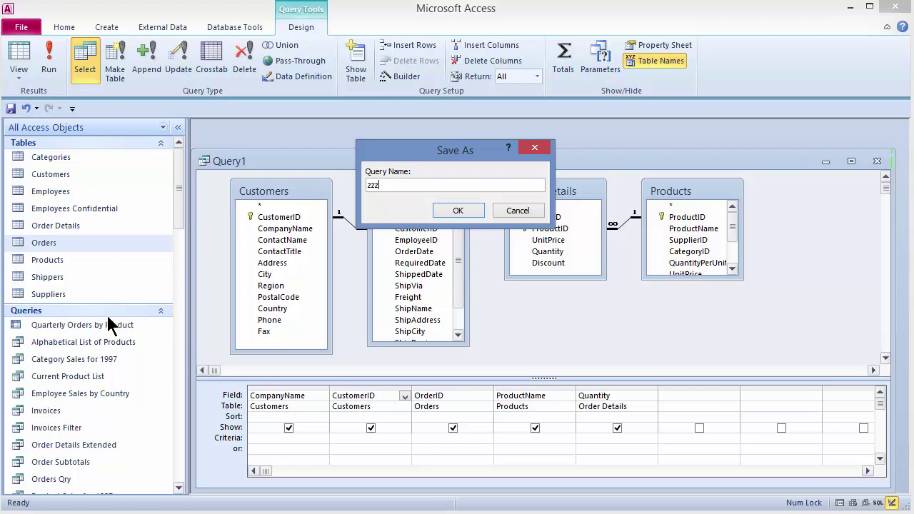
click(460, 211)
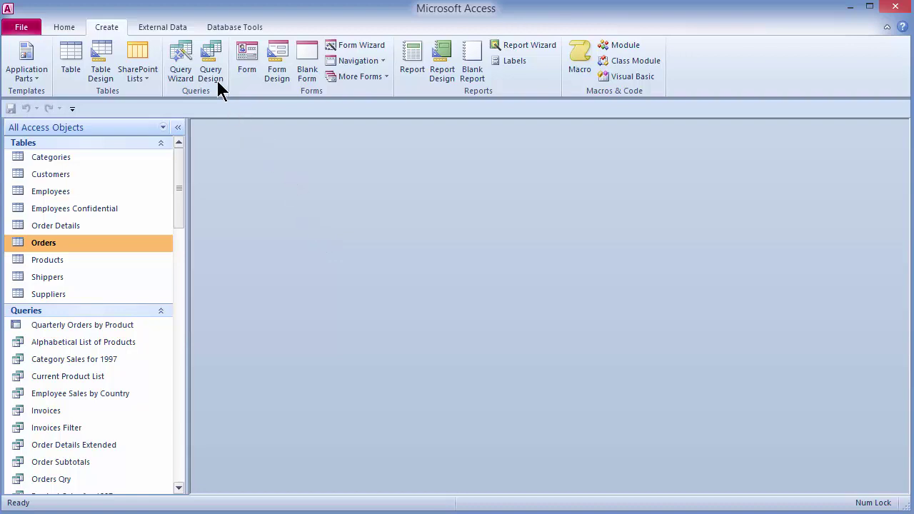
Create a new query in Design view containing the Customers table and the saved zzz query.
click(212, 55)
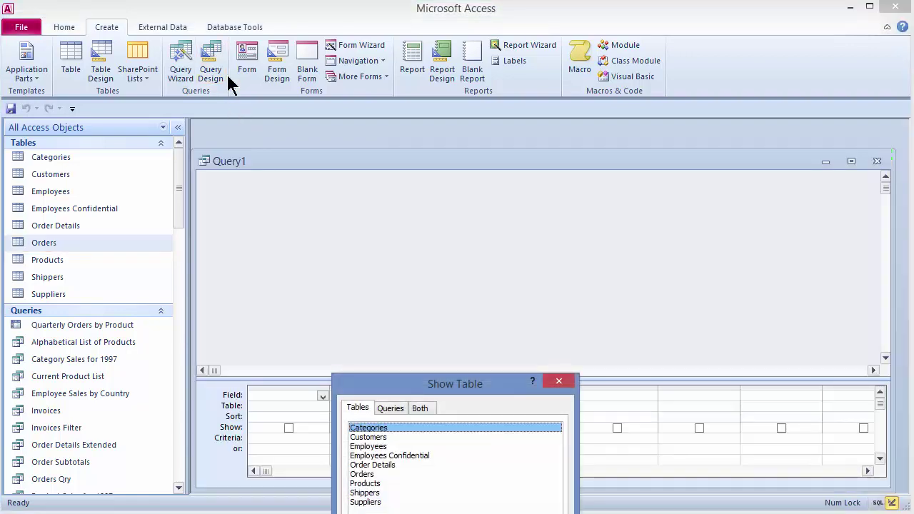
double_click(375, 438)
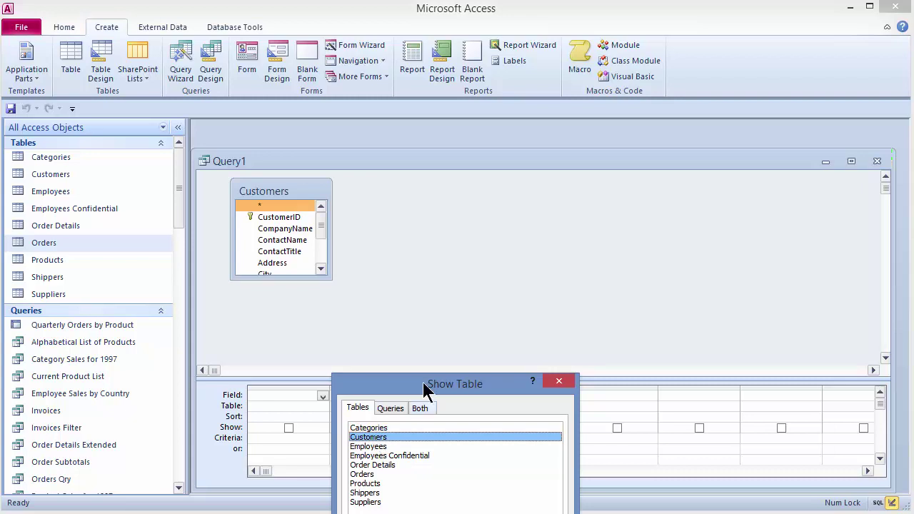
drag(423, 382, 524, 356)
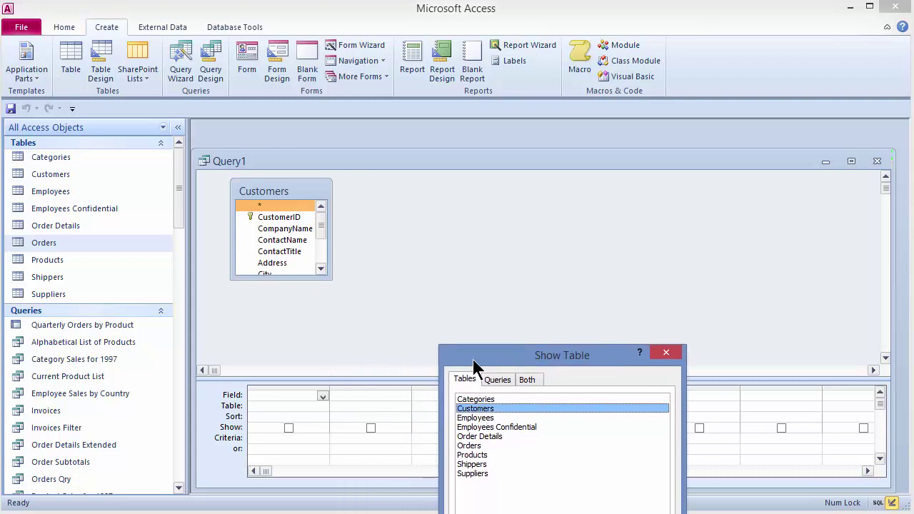
click(500, 380)
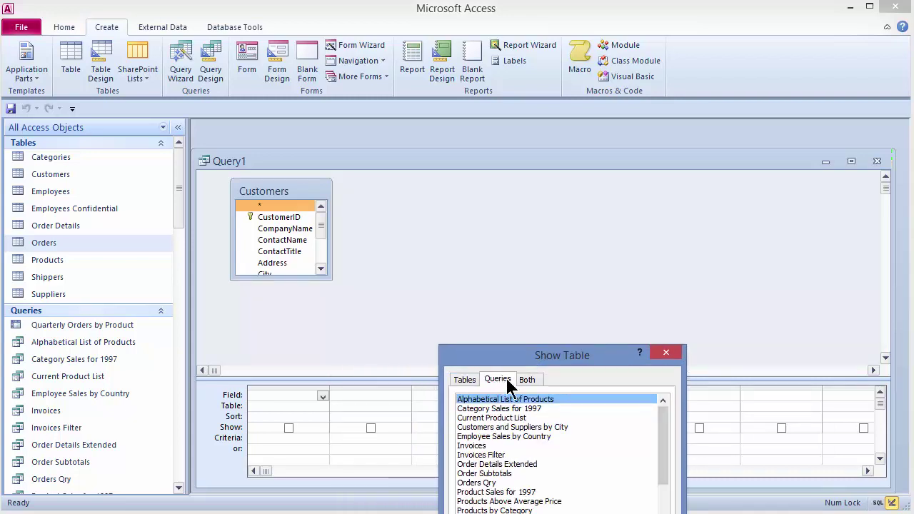
drag(664, 422, 664, 476)
drag(616, 355, 626, 290)
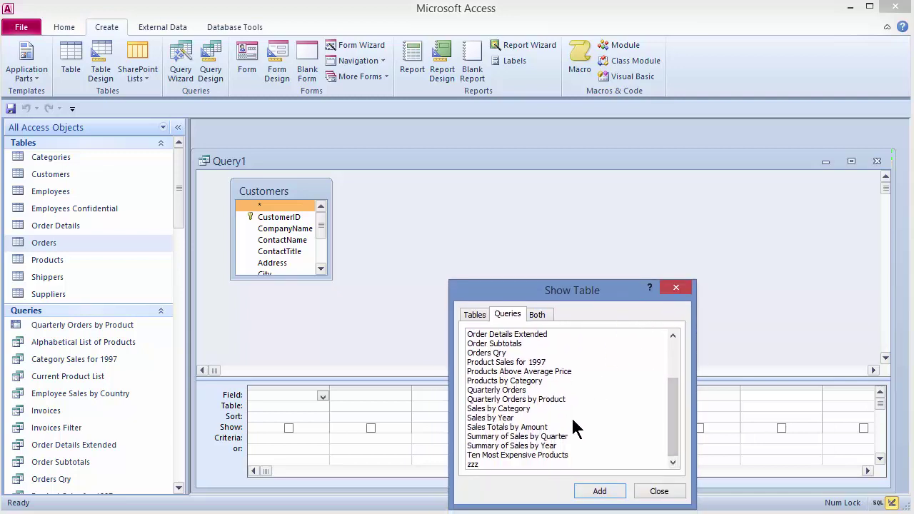
click(480, 466)
click(604, 492)
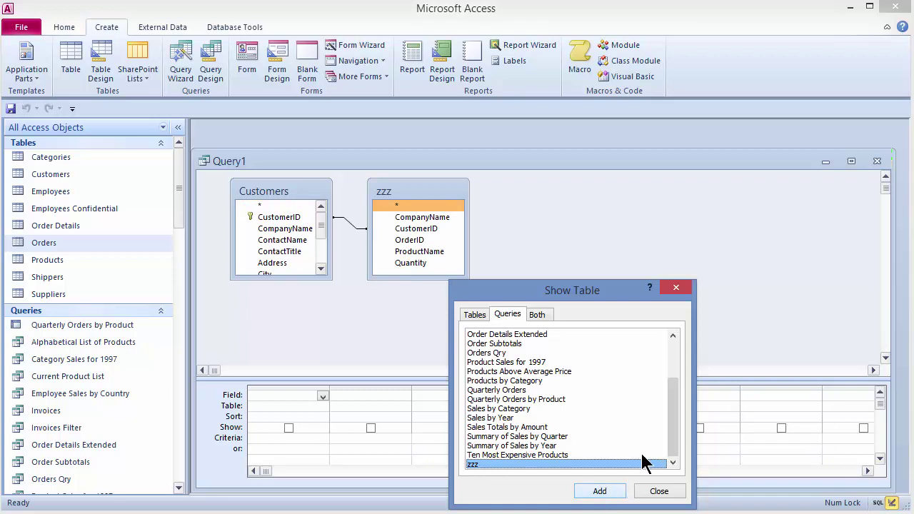
click(659, 491)
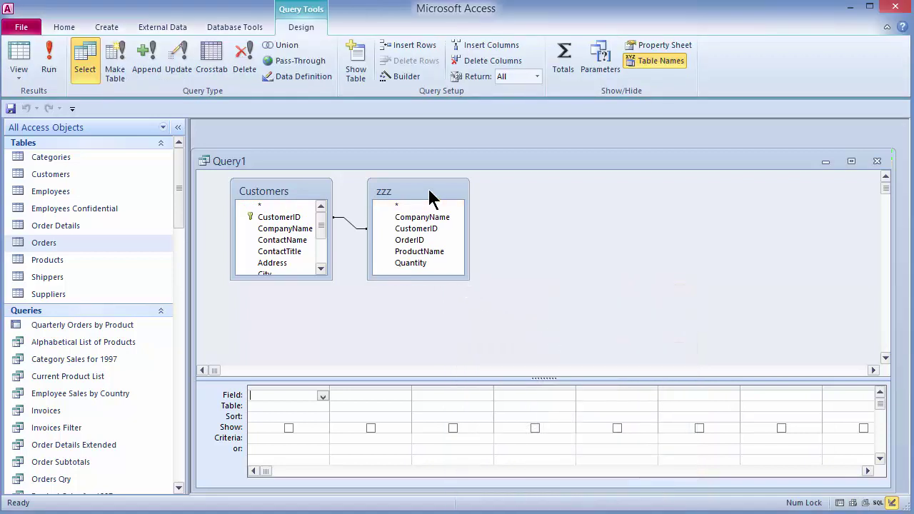
drag(429, 197, 438, 203)
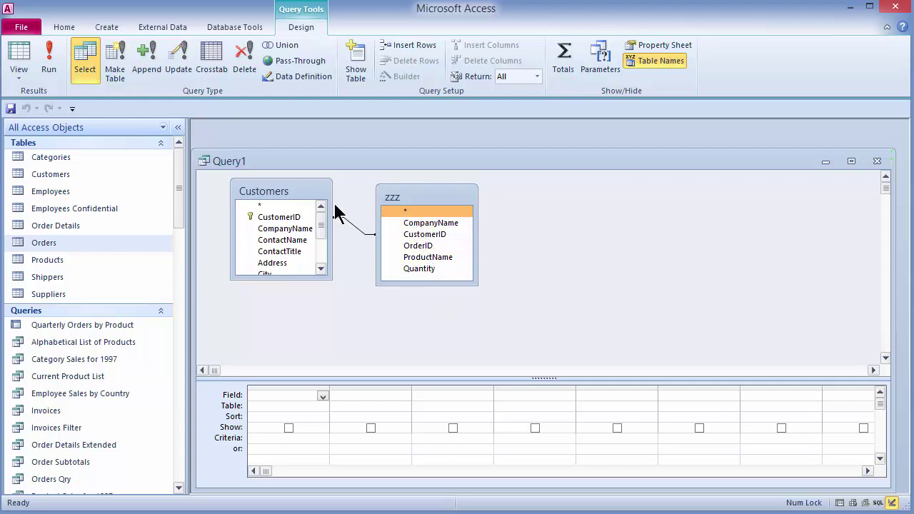
Add CompanyName from Customers and OrderID, ProductName and Quantity from zzz to the query grid, and run the query.
double_click(290, 230)
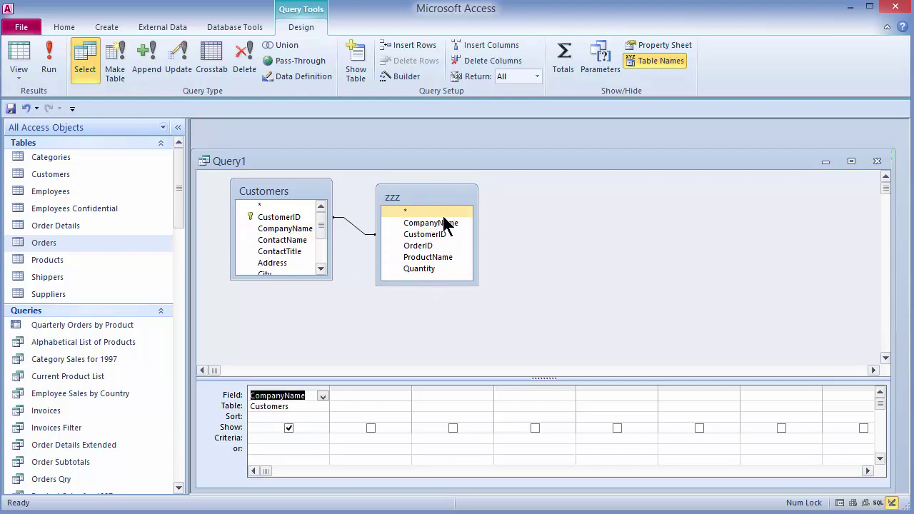
click(427, 247)
double_click(427, 246)
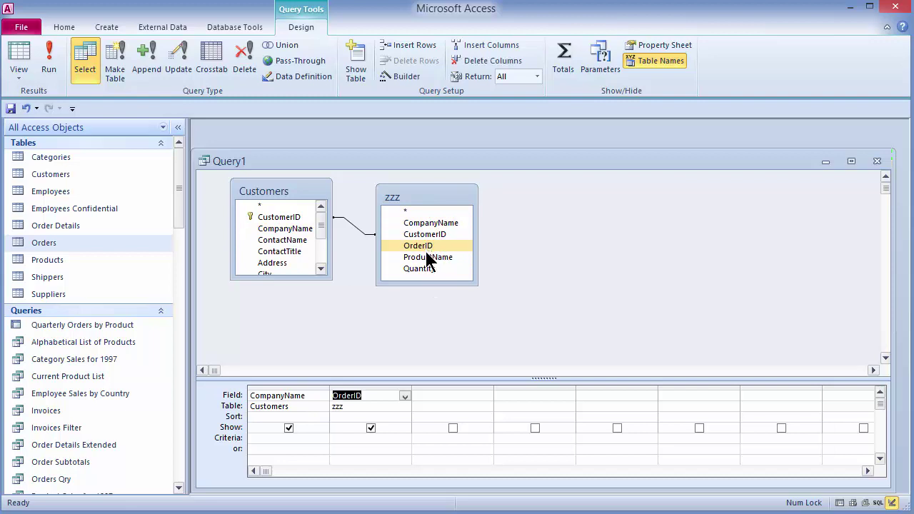
double_click(428, 258)
double_click(420, 269)
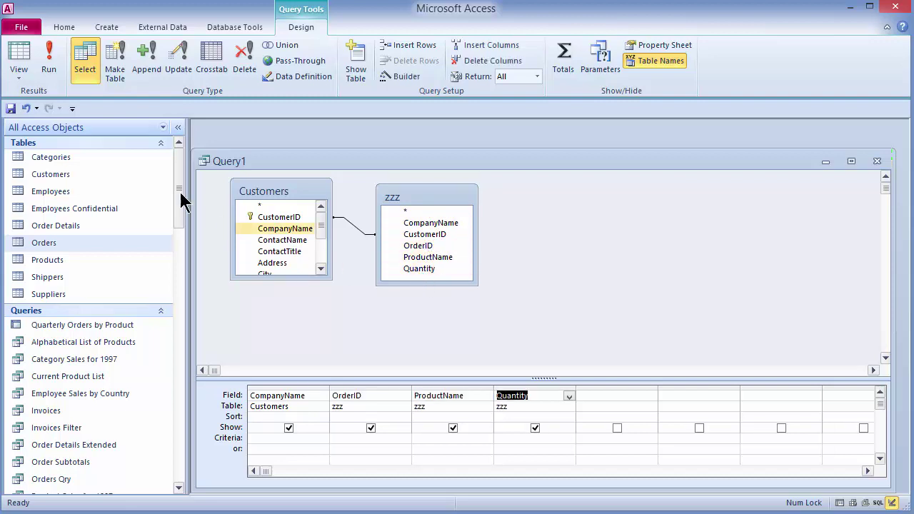
click(55, 59)
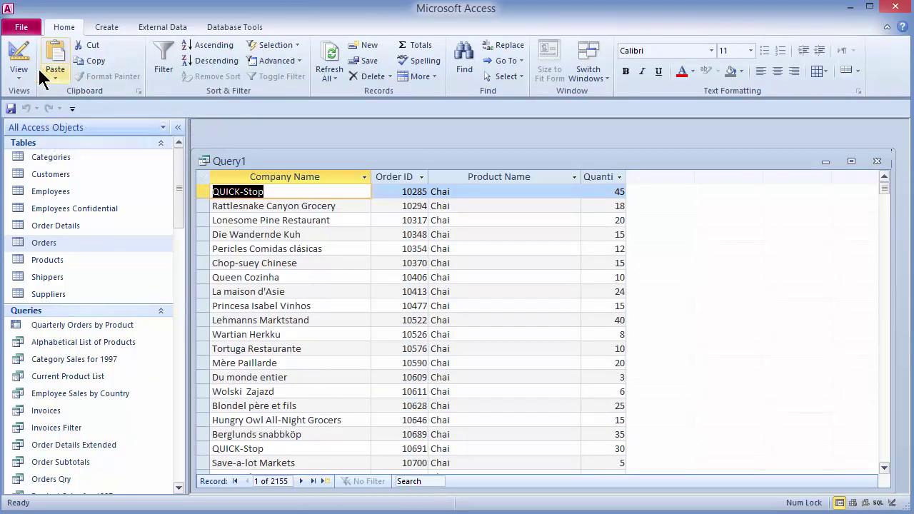
Change the Customers–zzz join to include all records from Customers and only matching ones from zzz, and run the query.
click(20, 60)
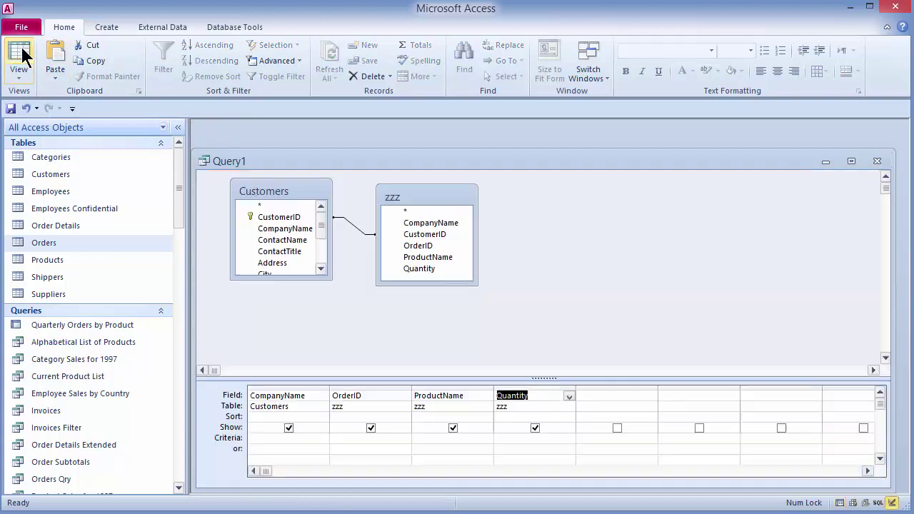
double_click(358, 229)
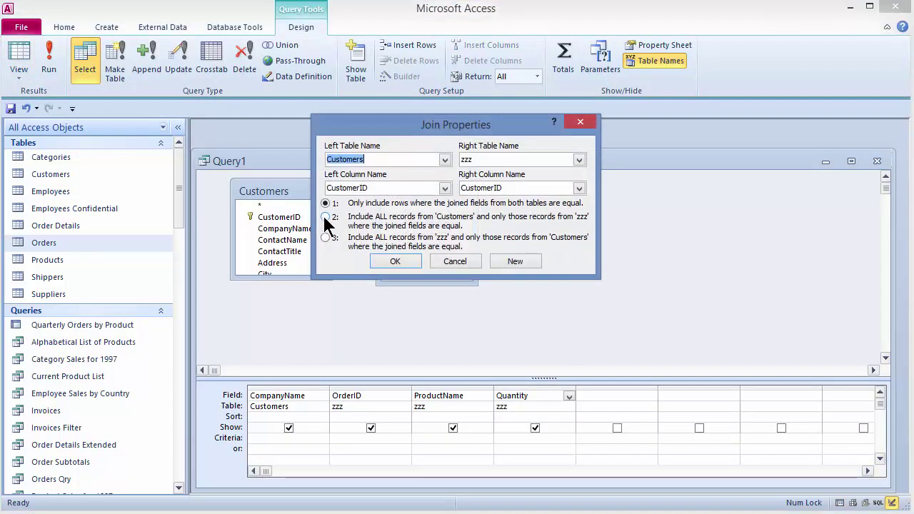
click(326, 217)
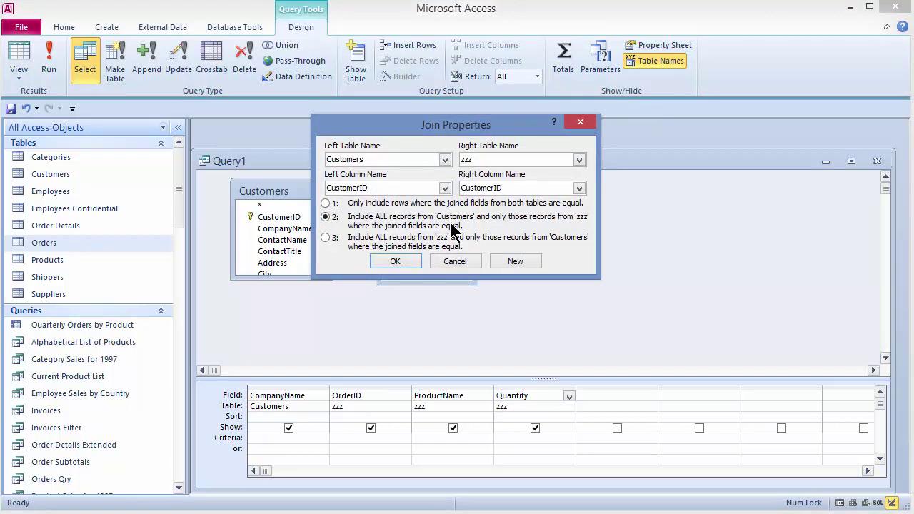
click(395, 261)
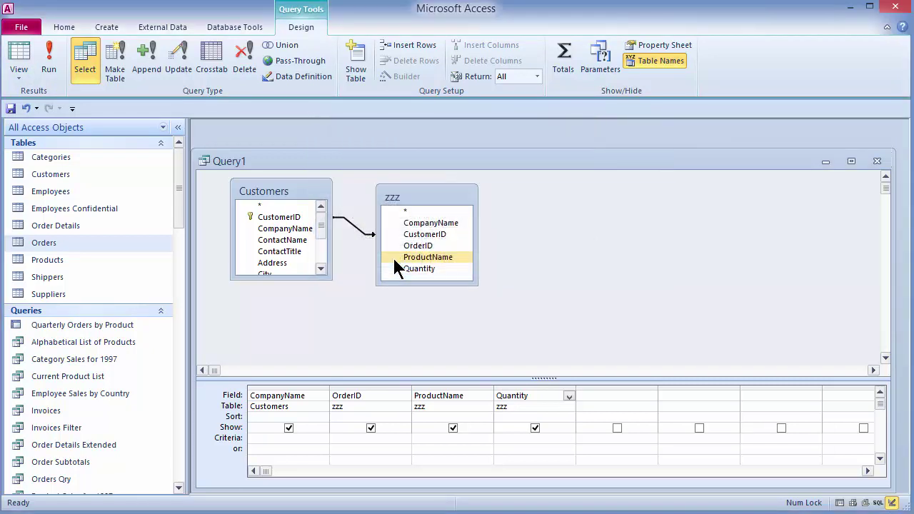
click(56, 67)
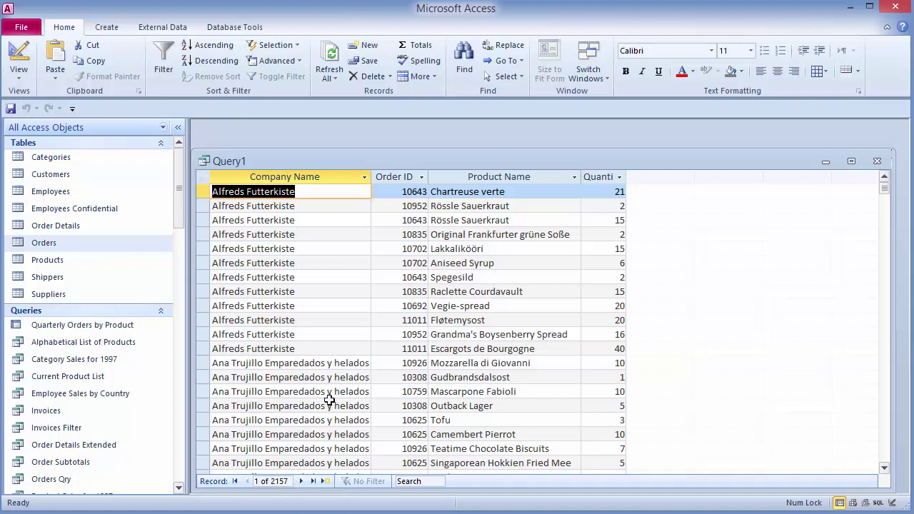
Add the criterion "is null" to the OrderID field in the query design and run the query.
click(18, 57)
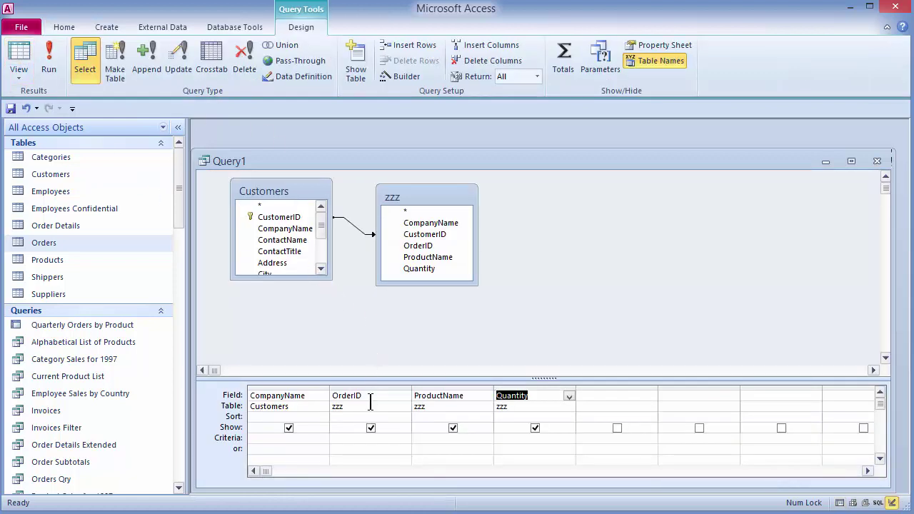
click(348, 439)
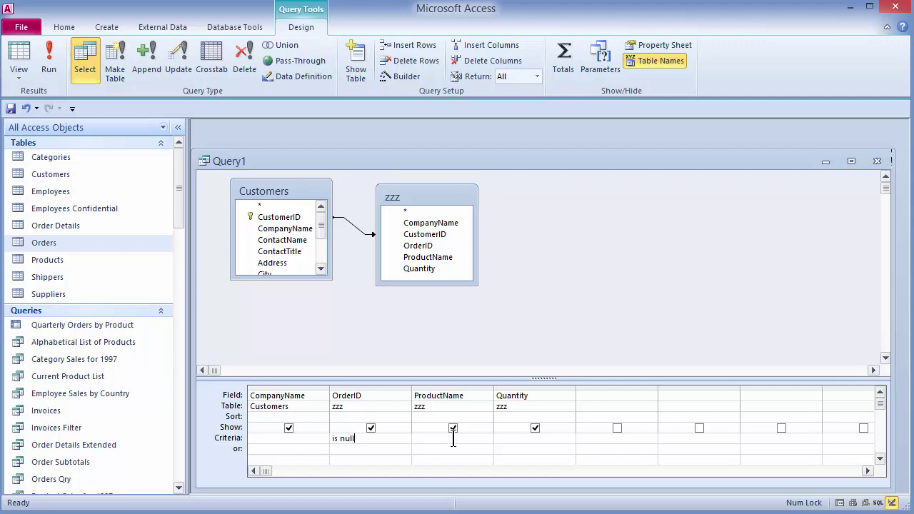
scroll(368, 464, right, 5)
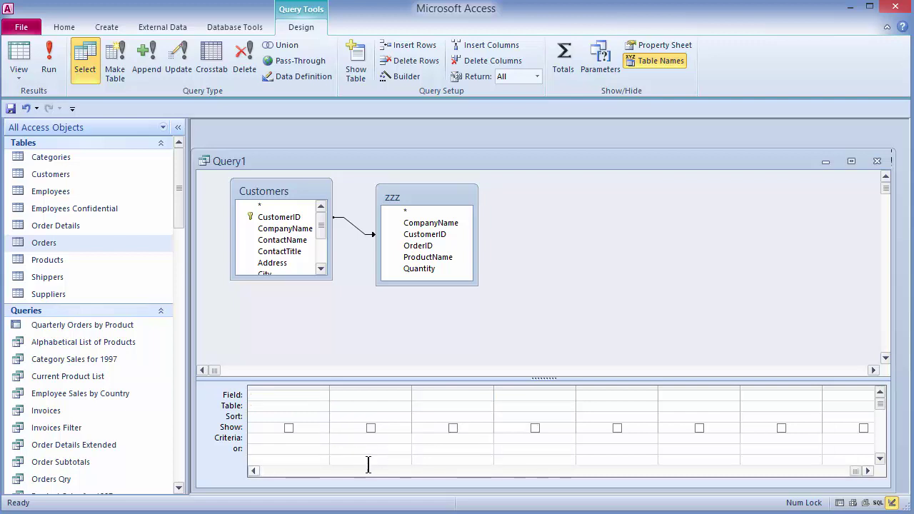
scroll(303, 472, left, 5)
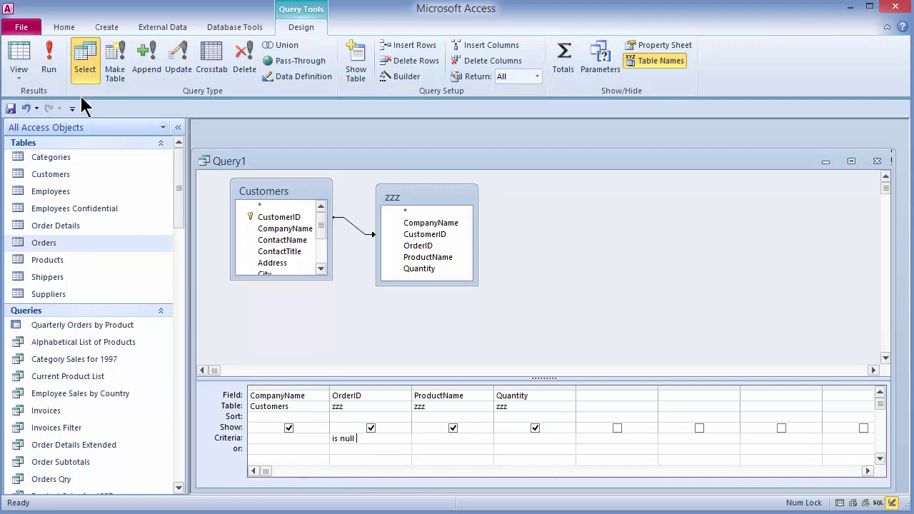
click(49, 61)
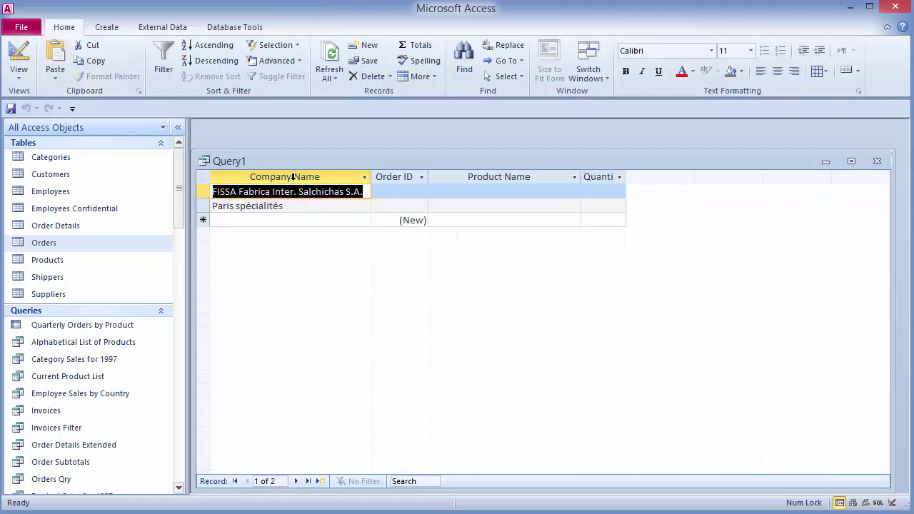